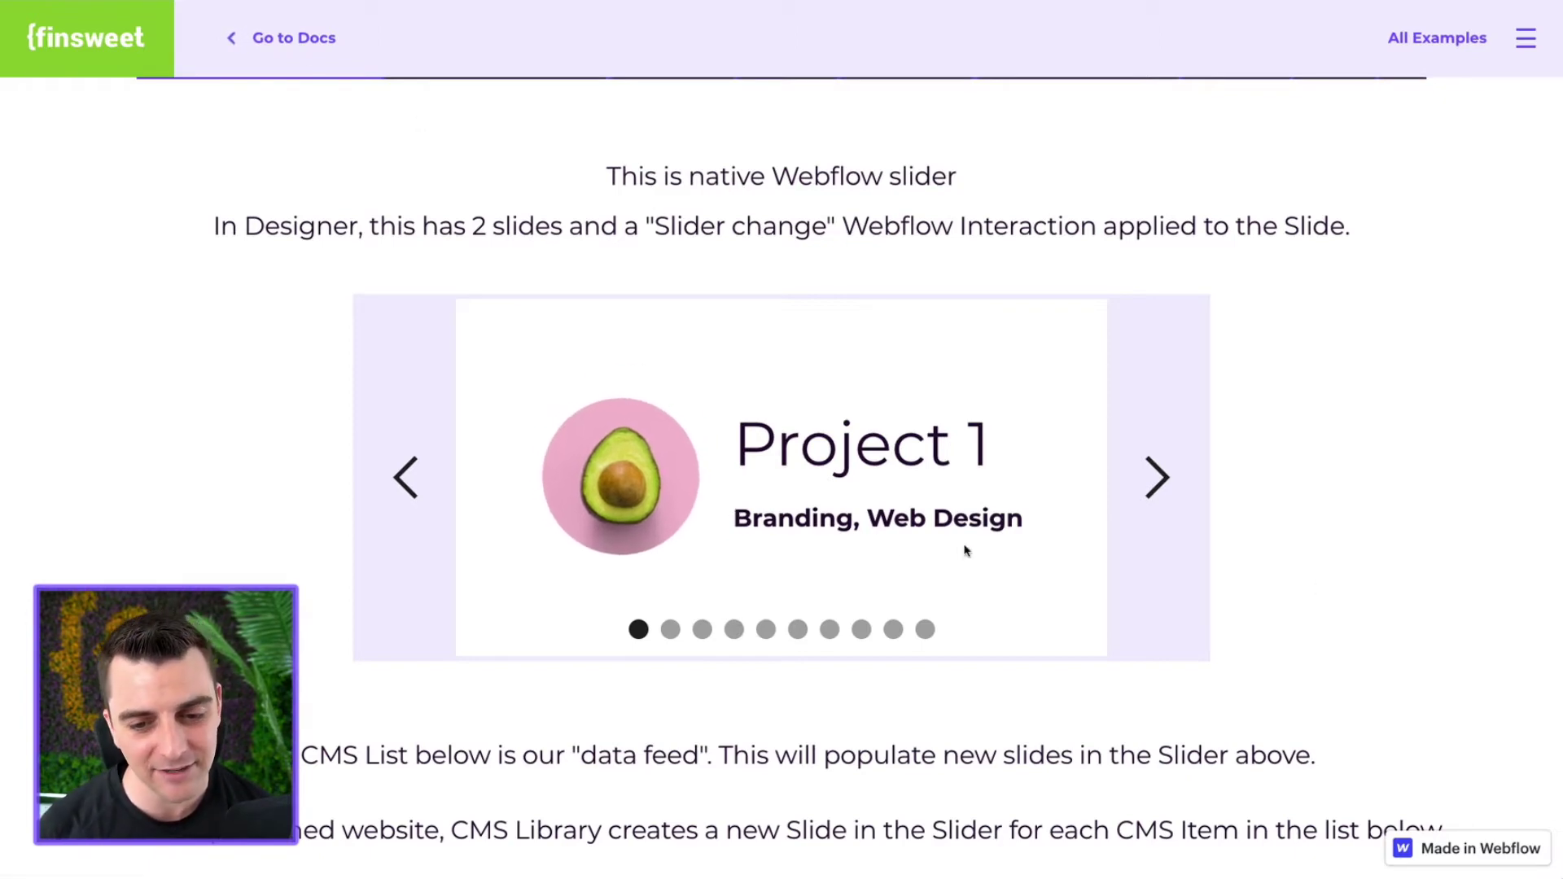
- Step the published slider forward eight slides, from Project 1 to Project 9
click(1178, 485)
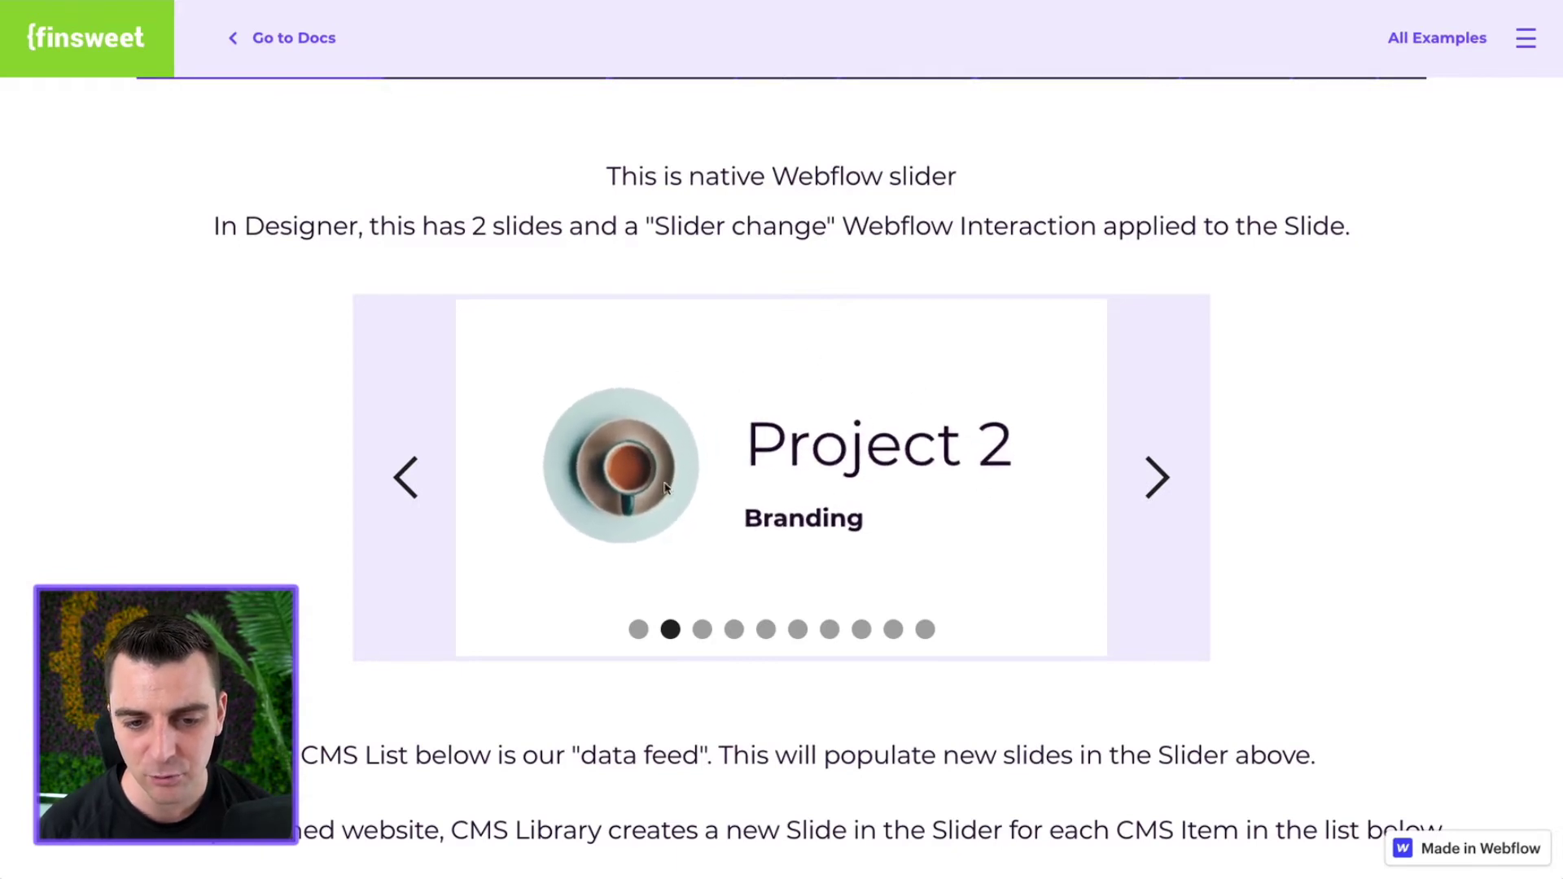
click(1179, 490)
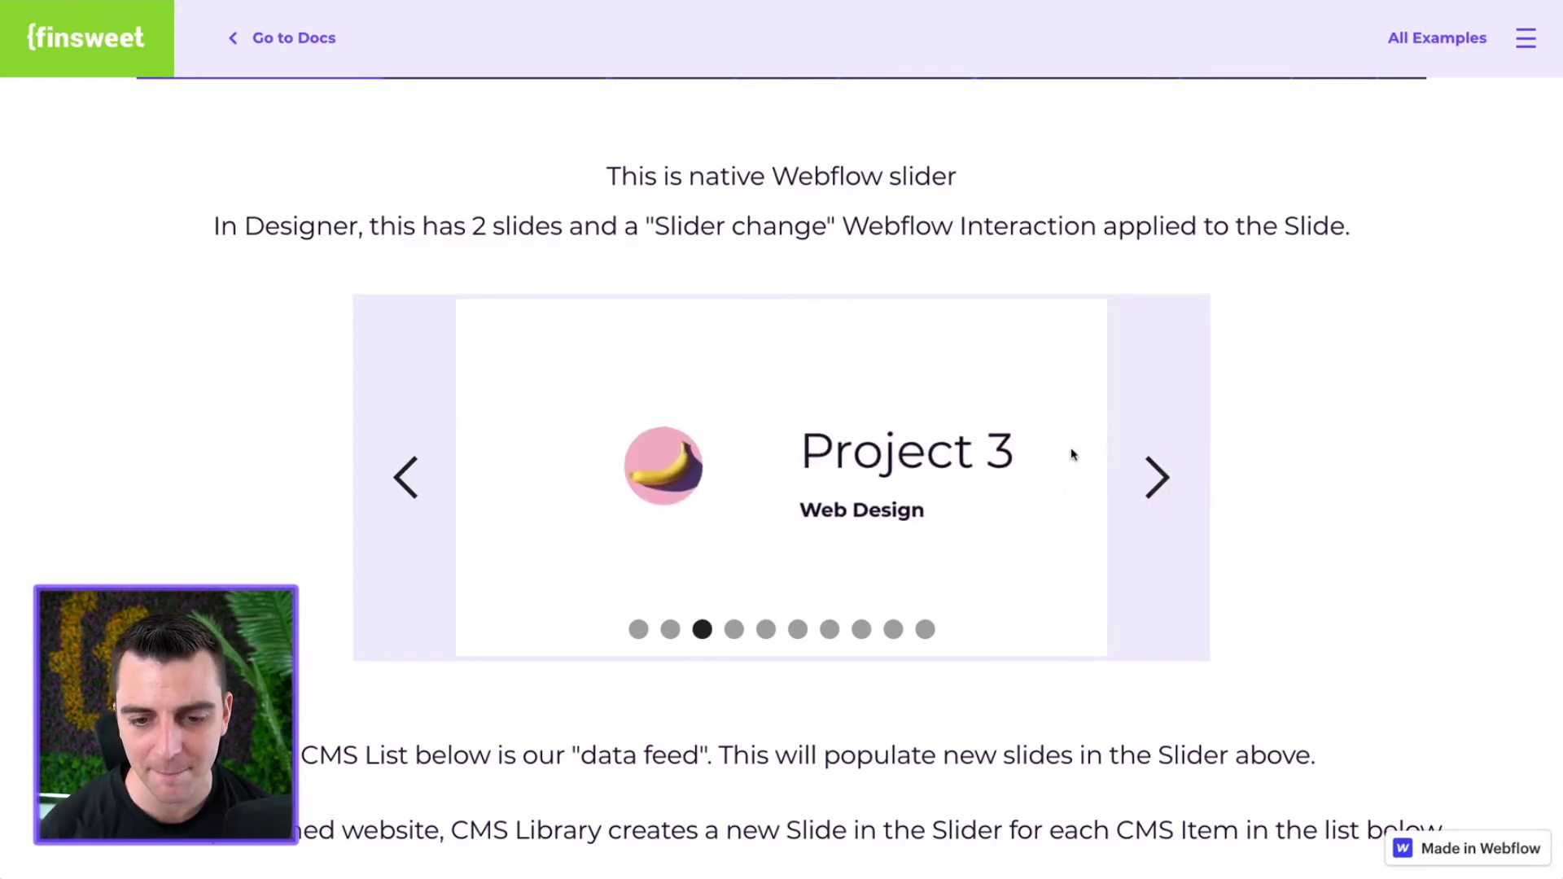
click(1176, 498)
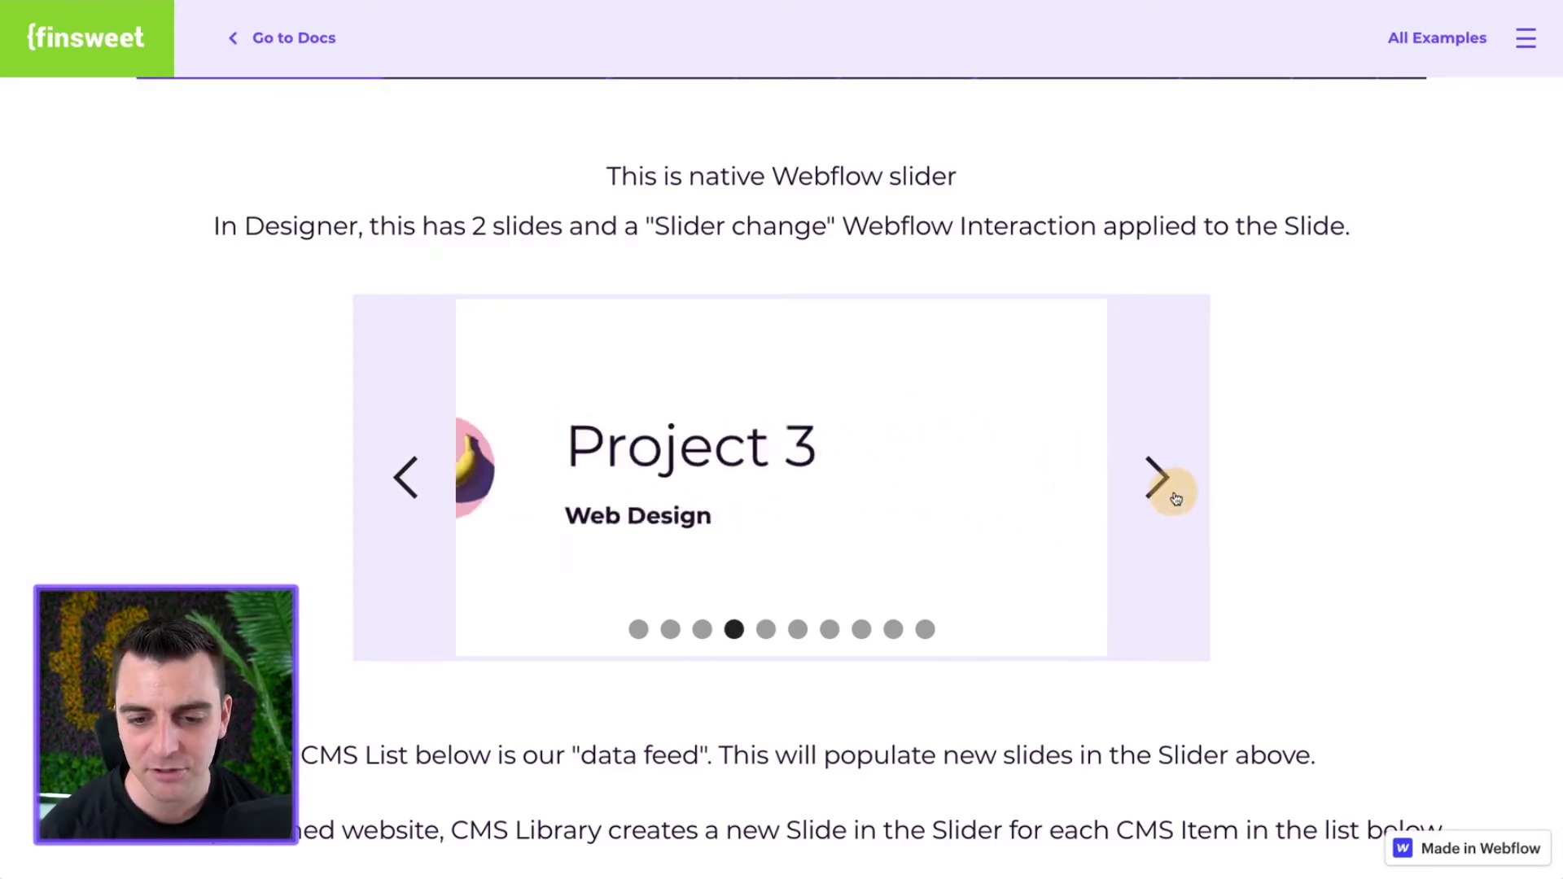
click(1177, 499)
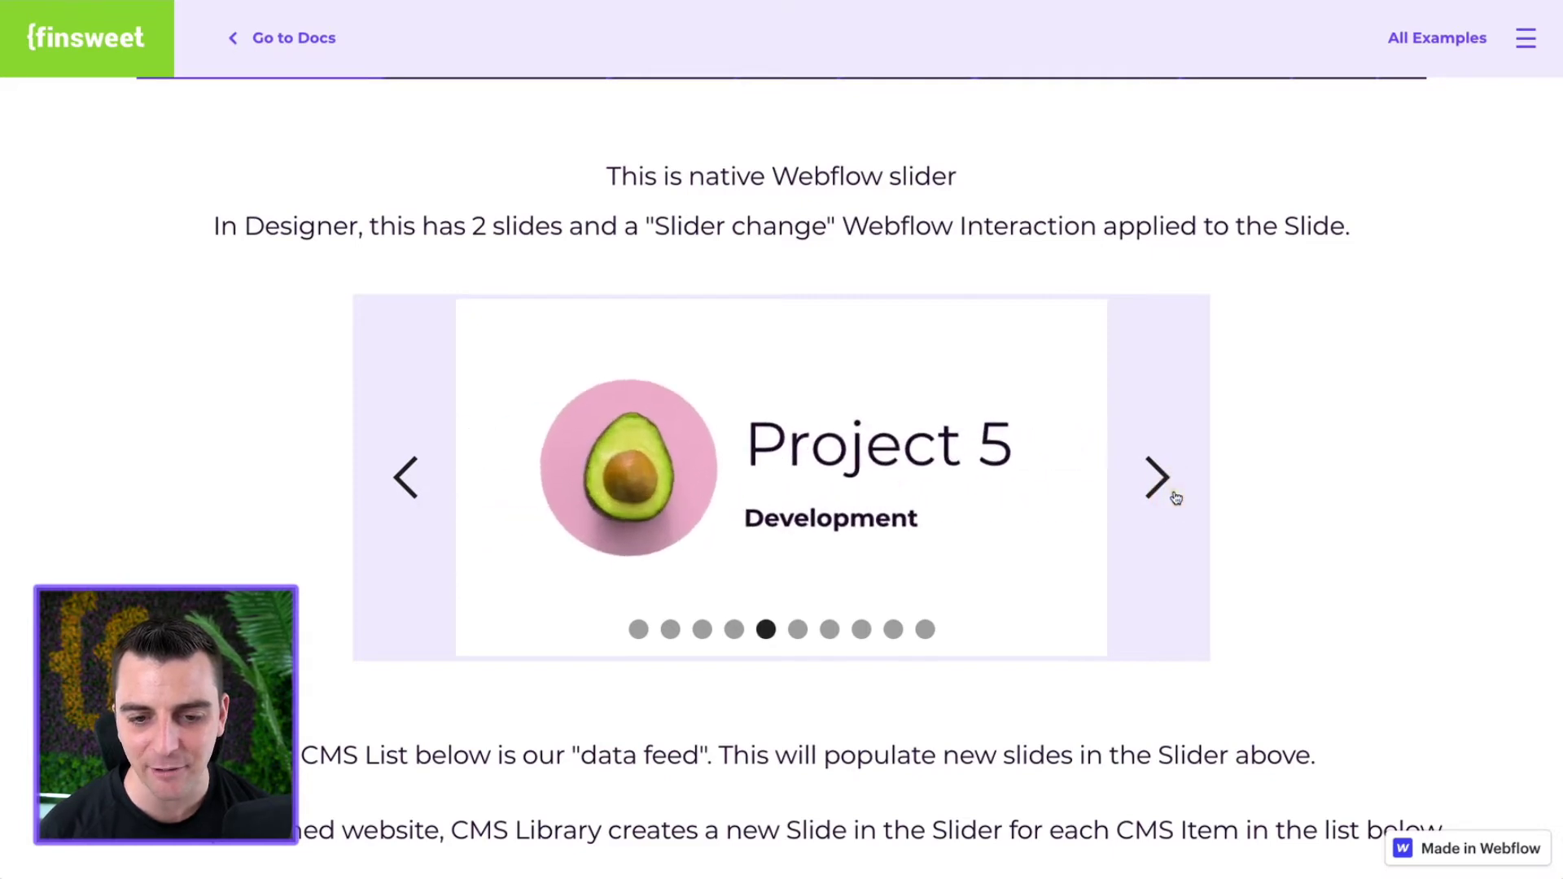
click(1177, 498)
click(1178, 499)
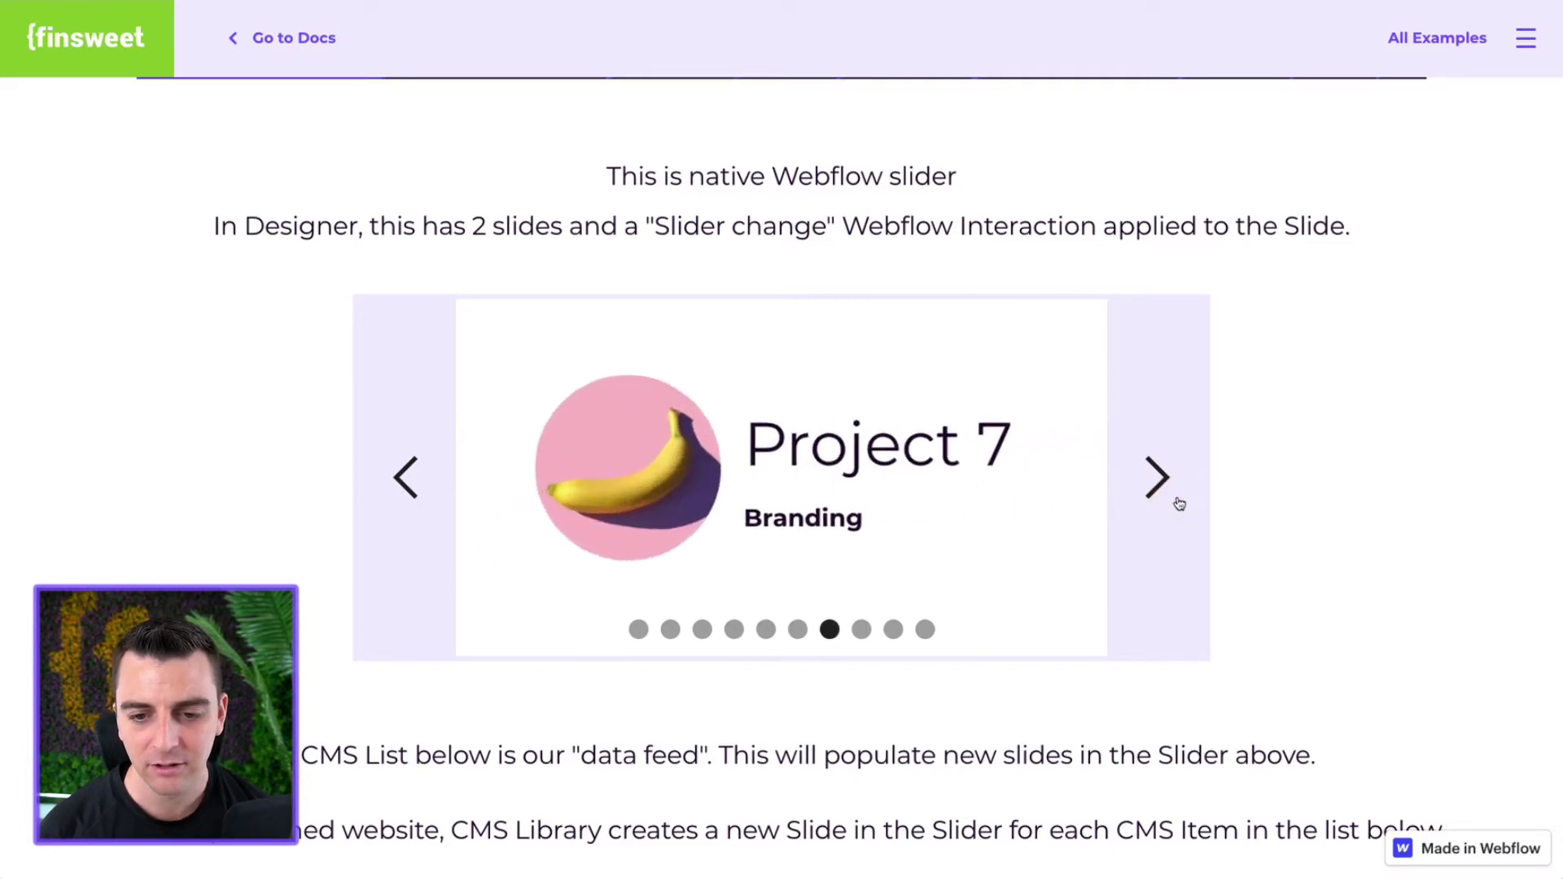
click(1178, 501)
click(1180, 501)
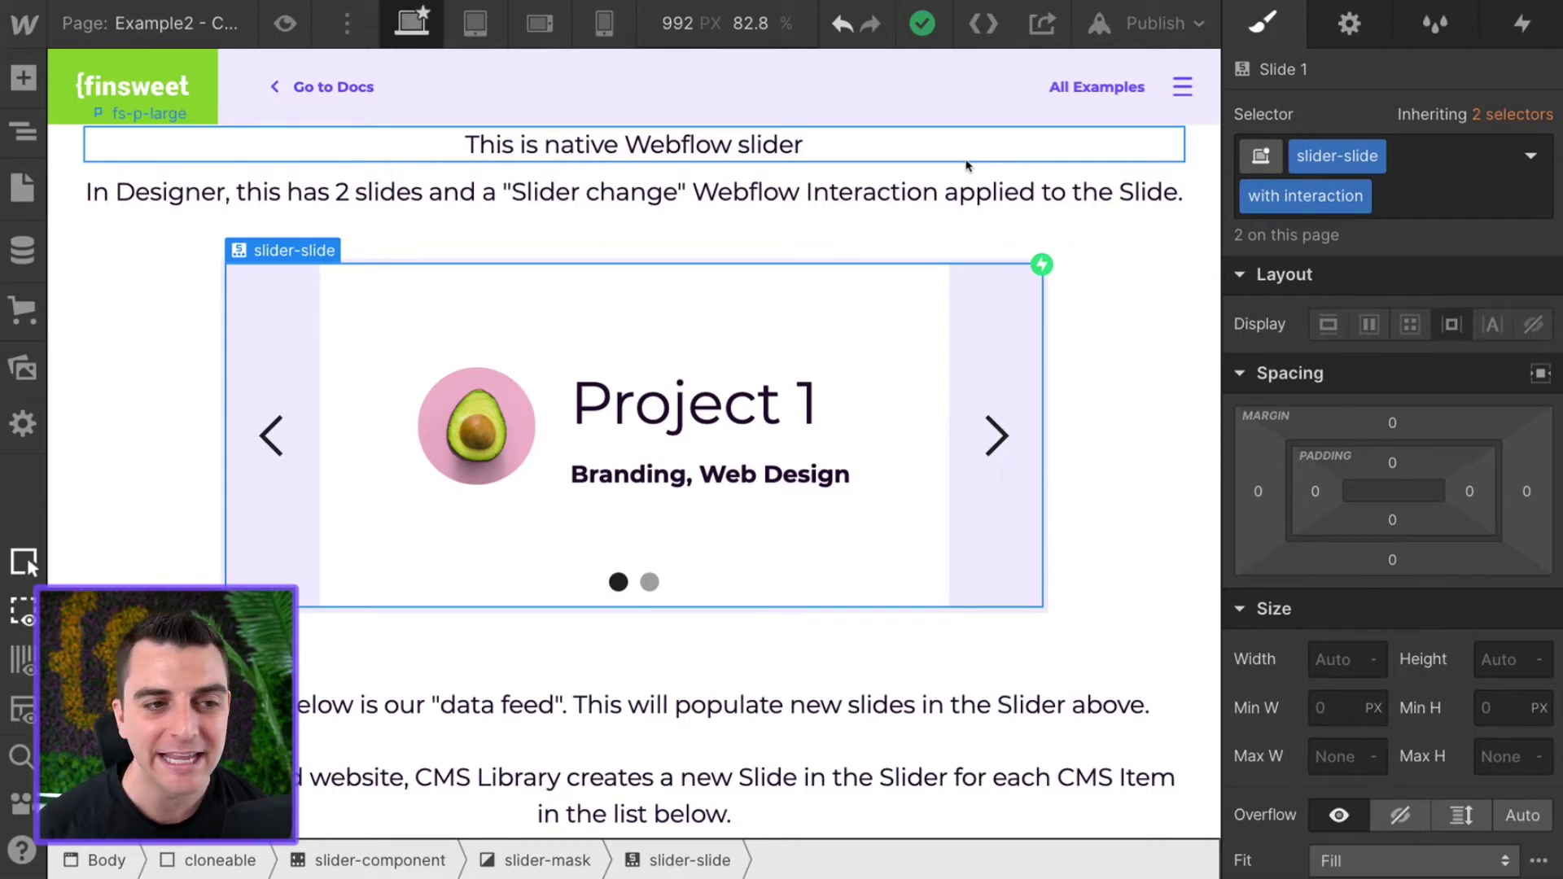
- Show the Navigator tree and the slide's Interactions panel, then list the element trigger types
click(23, 131)
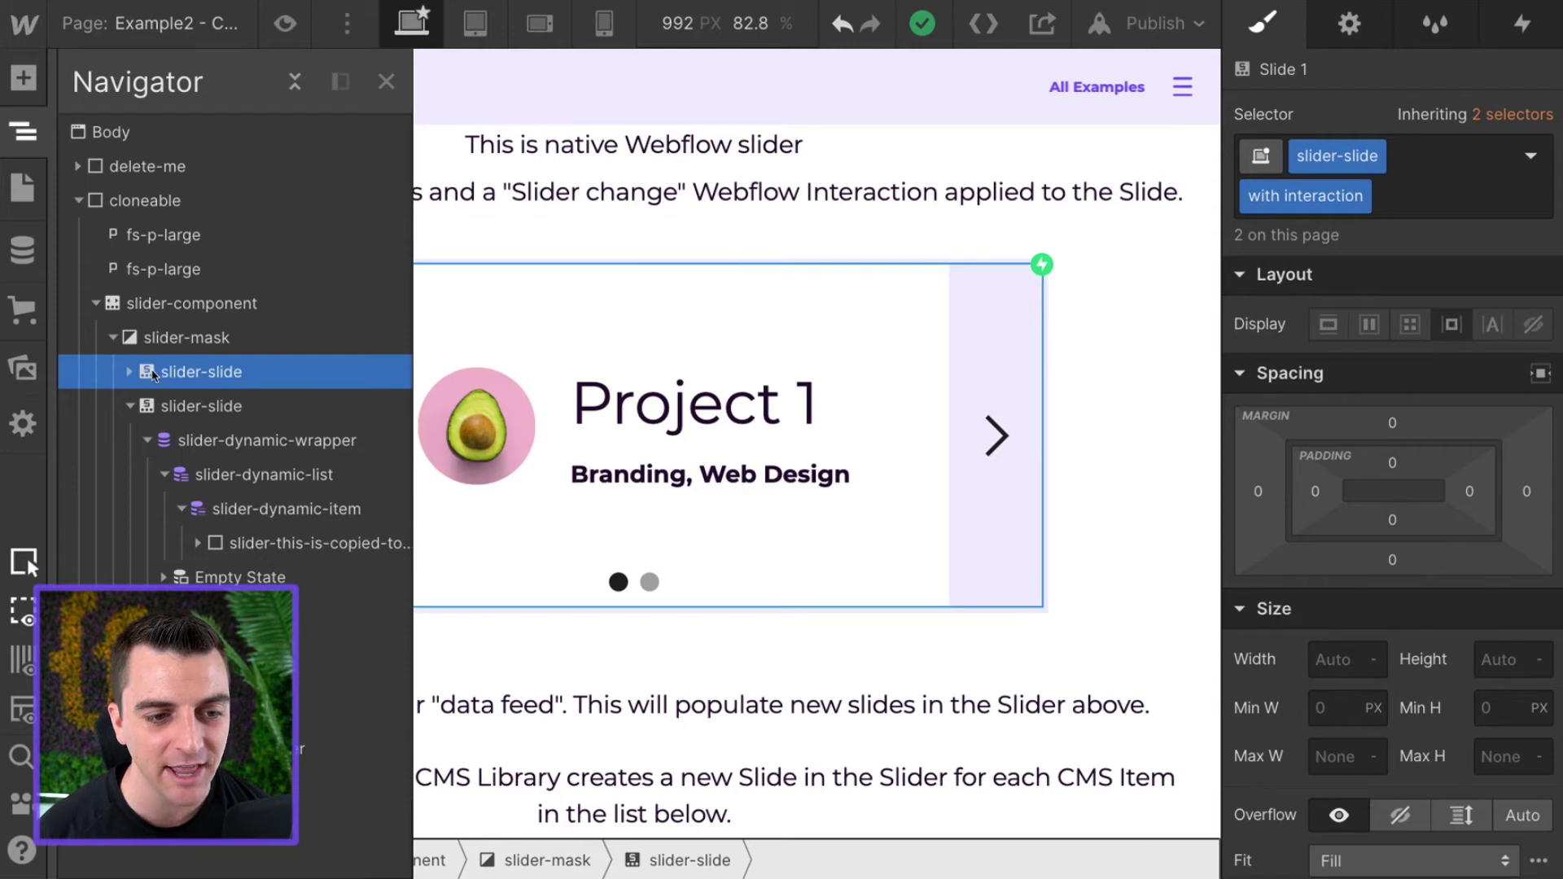
click(1521, 22)
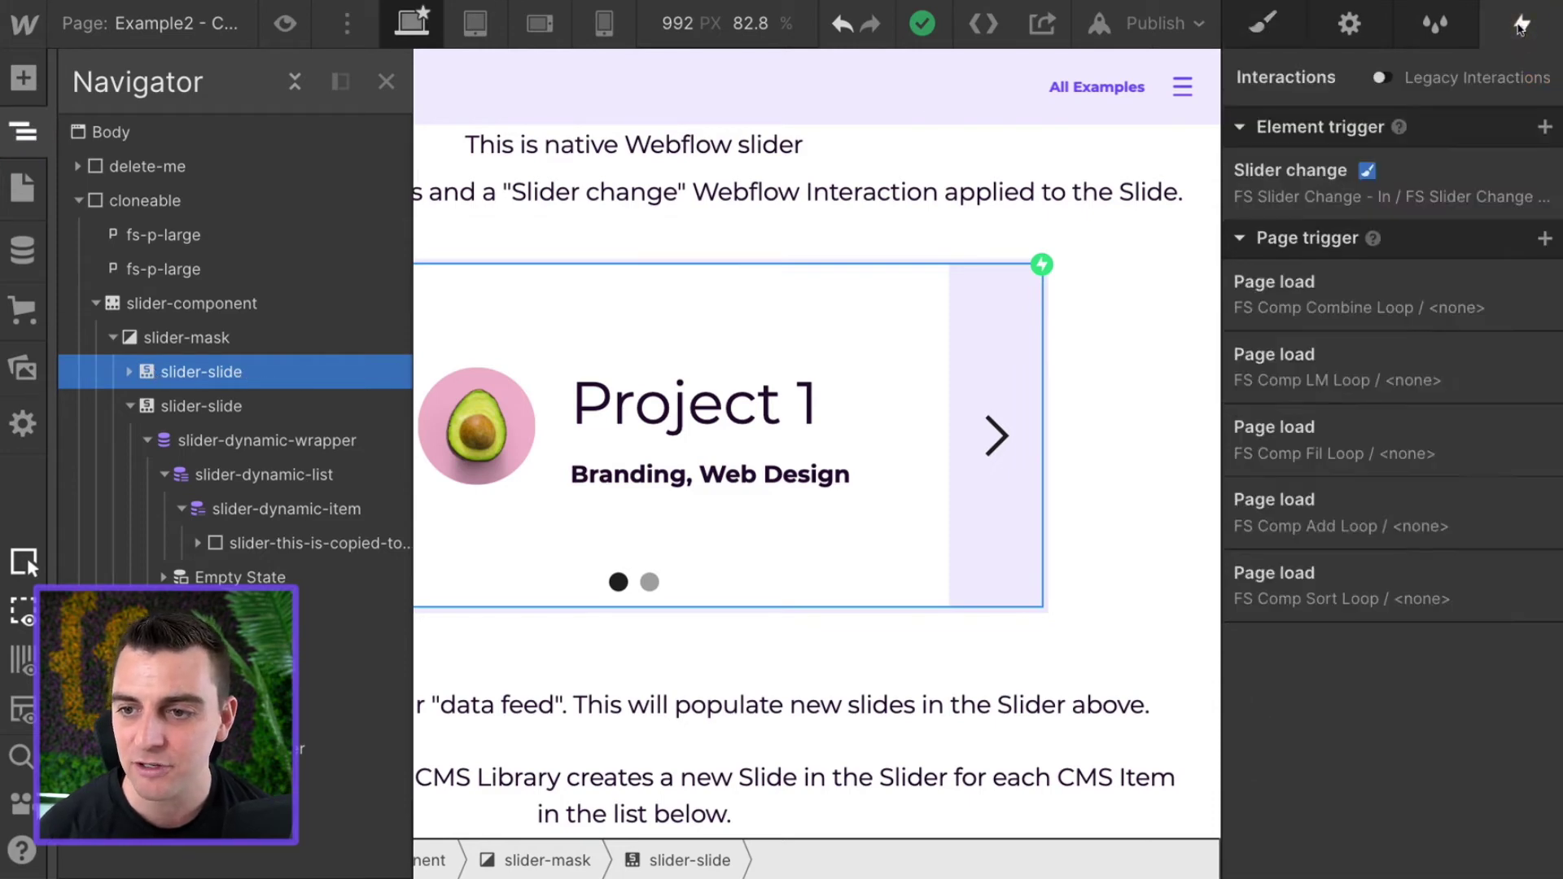
click(1545, 127)
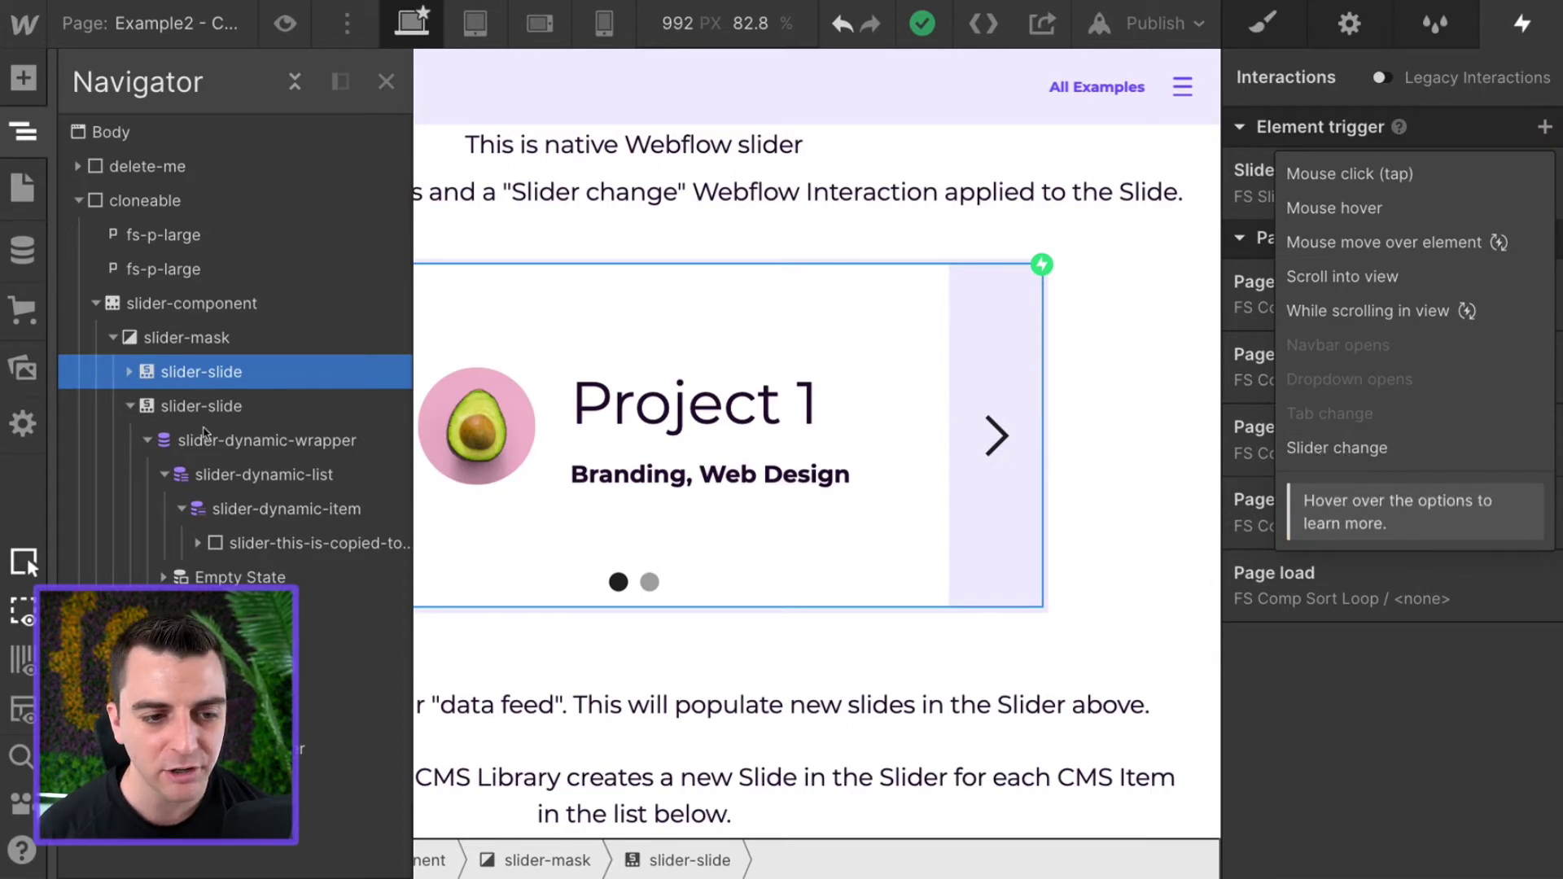
click(157, 281)
click(156, 302)
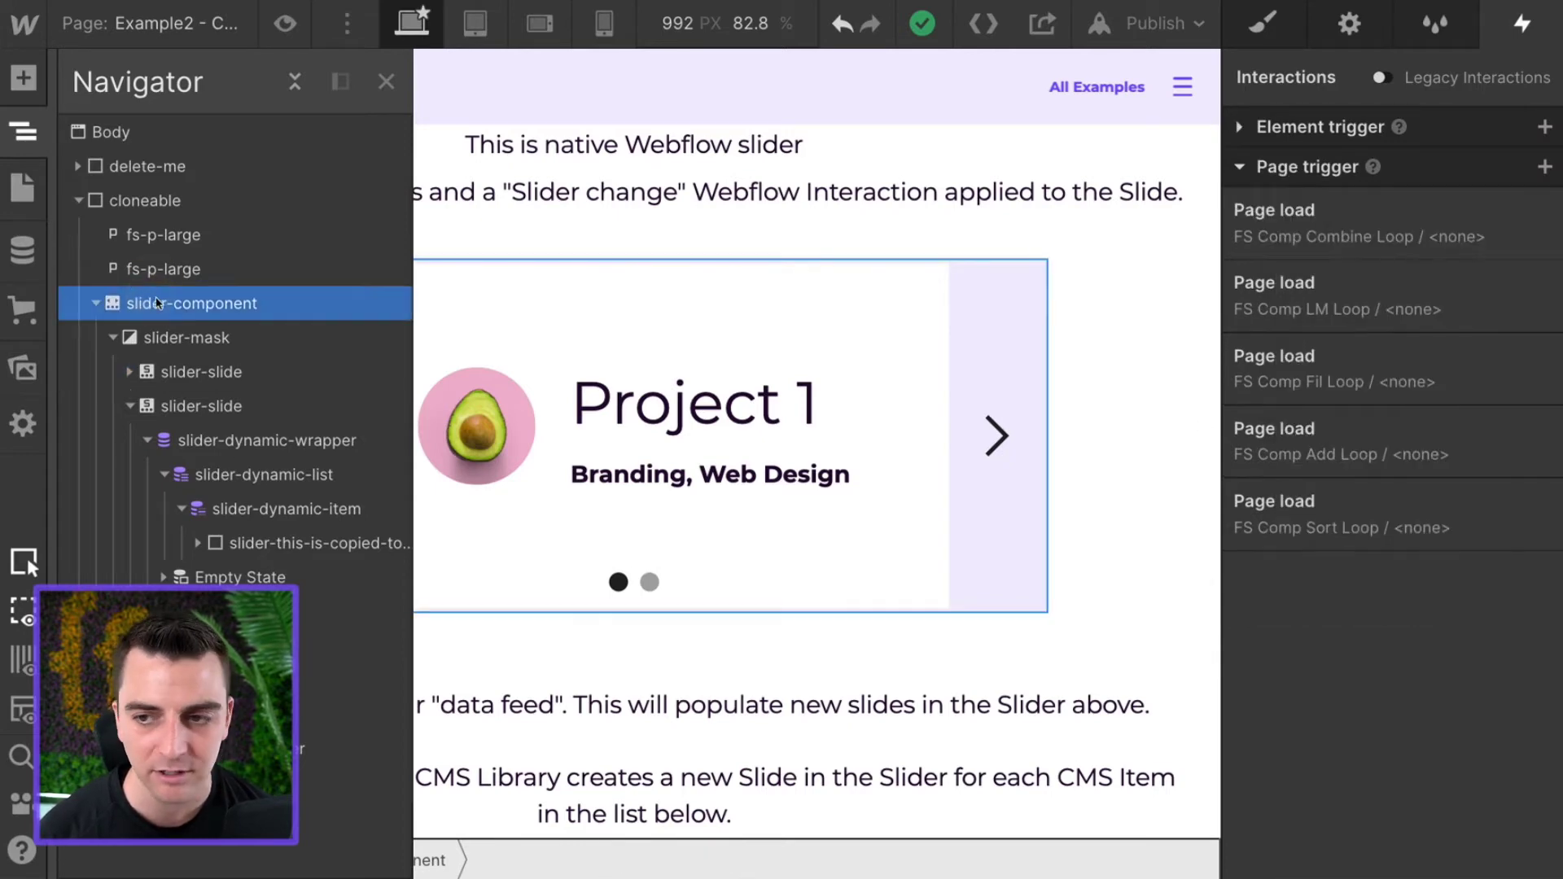
click(1543, 128)
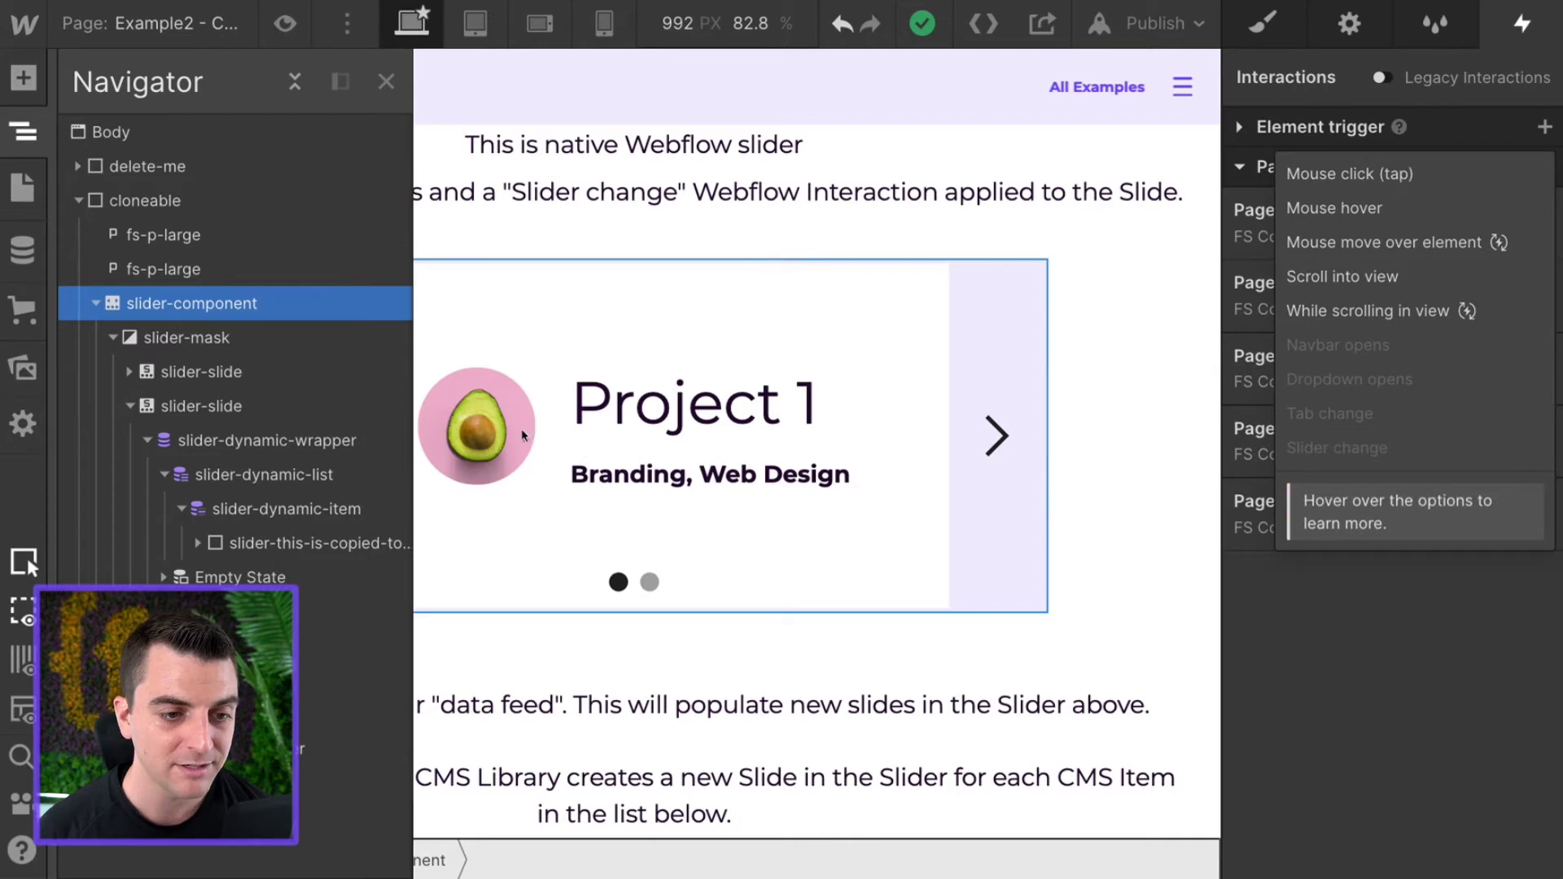
click(199, 373)
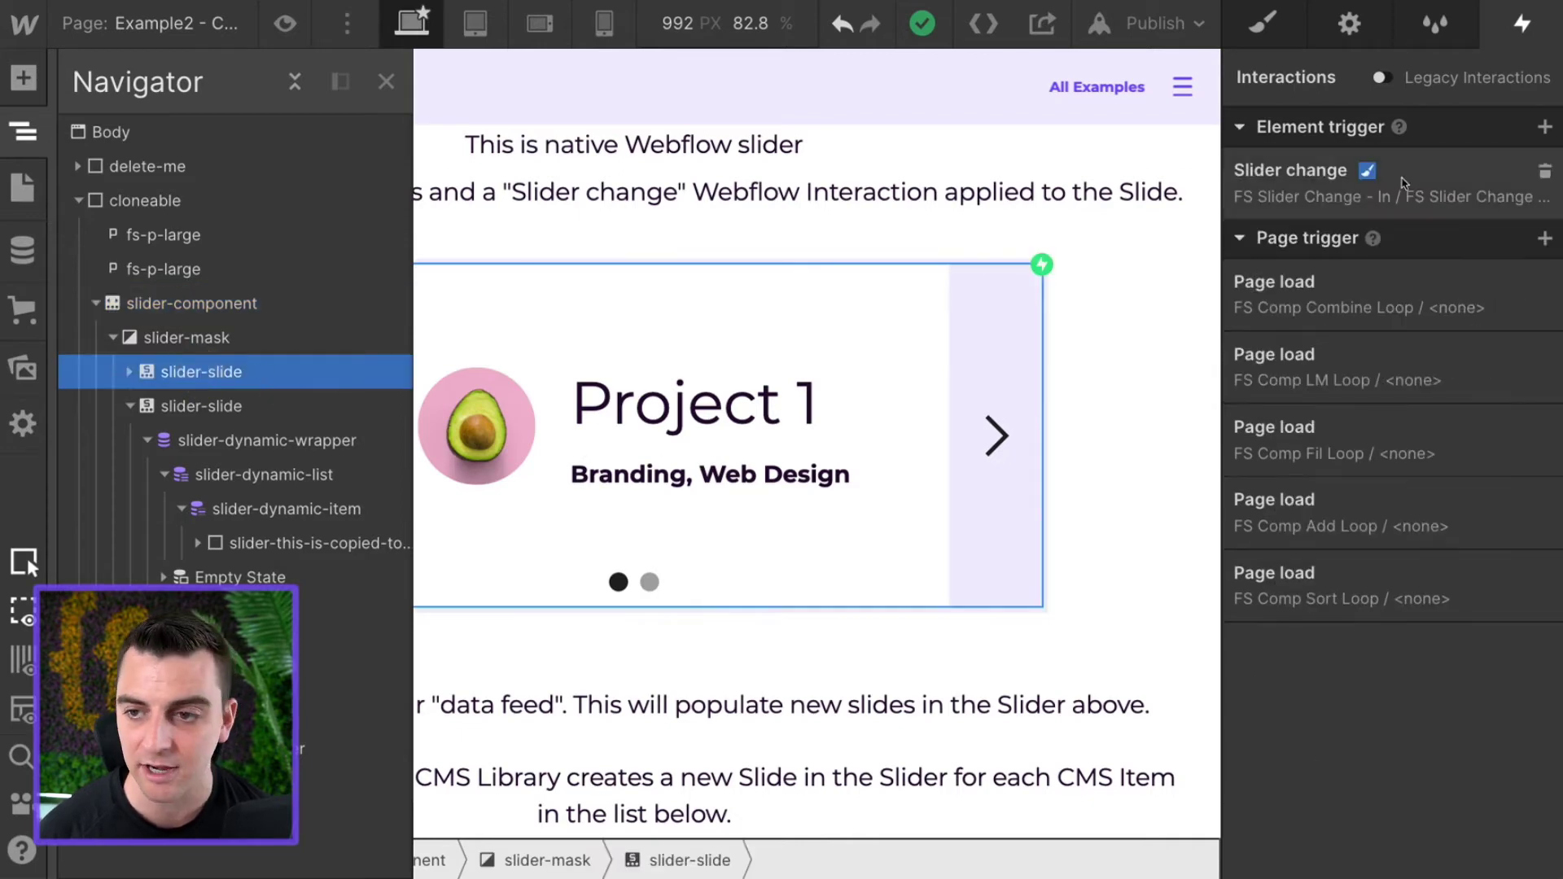
click(1398, 179)
click(1538, 134)
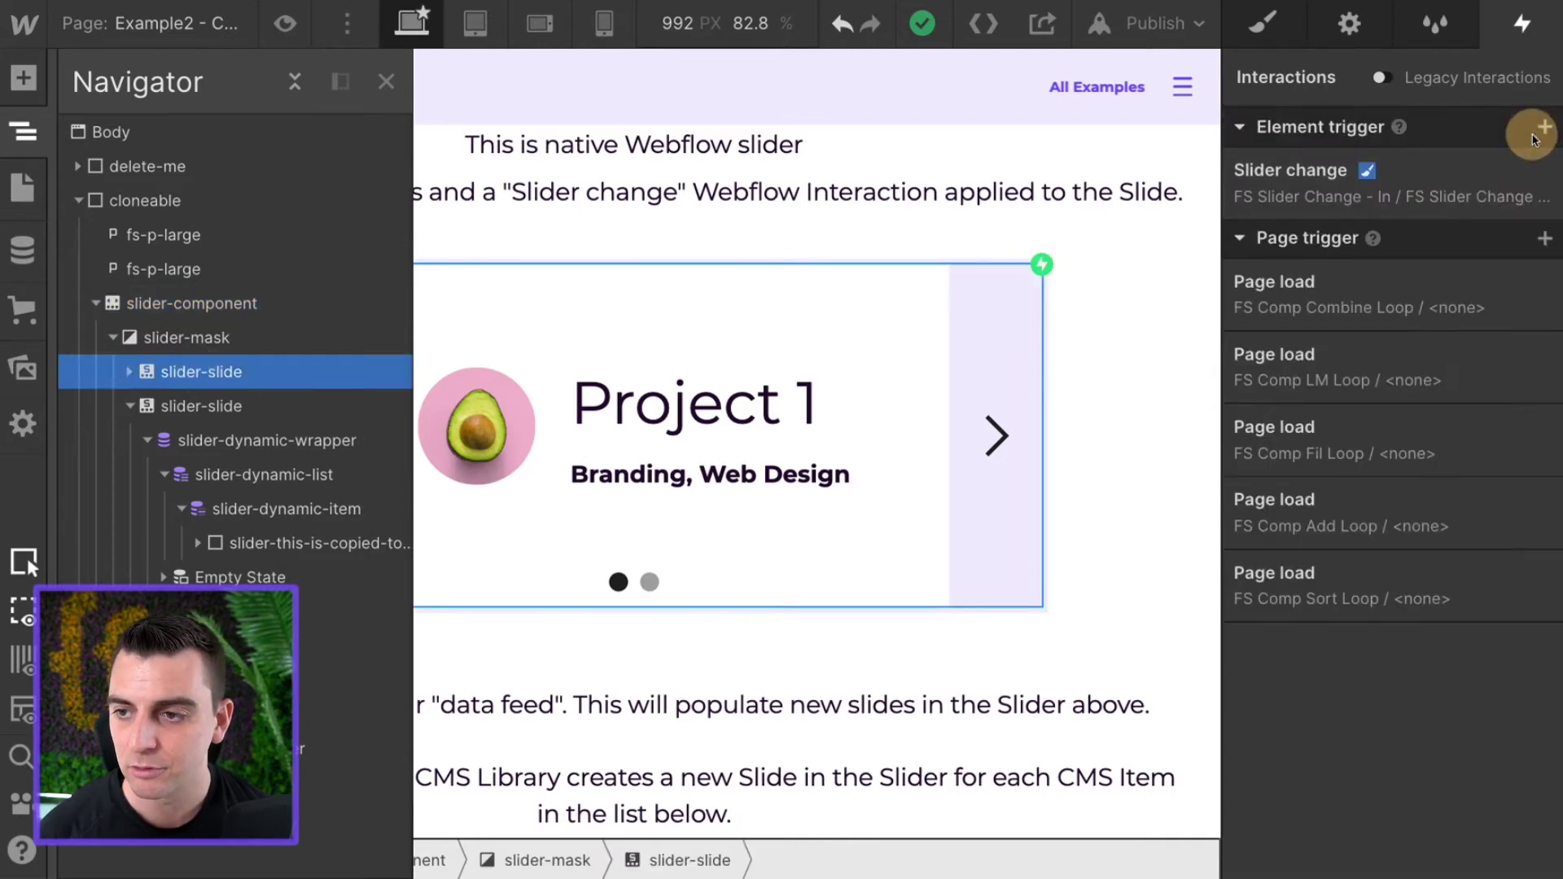
click(1544, 127)
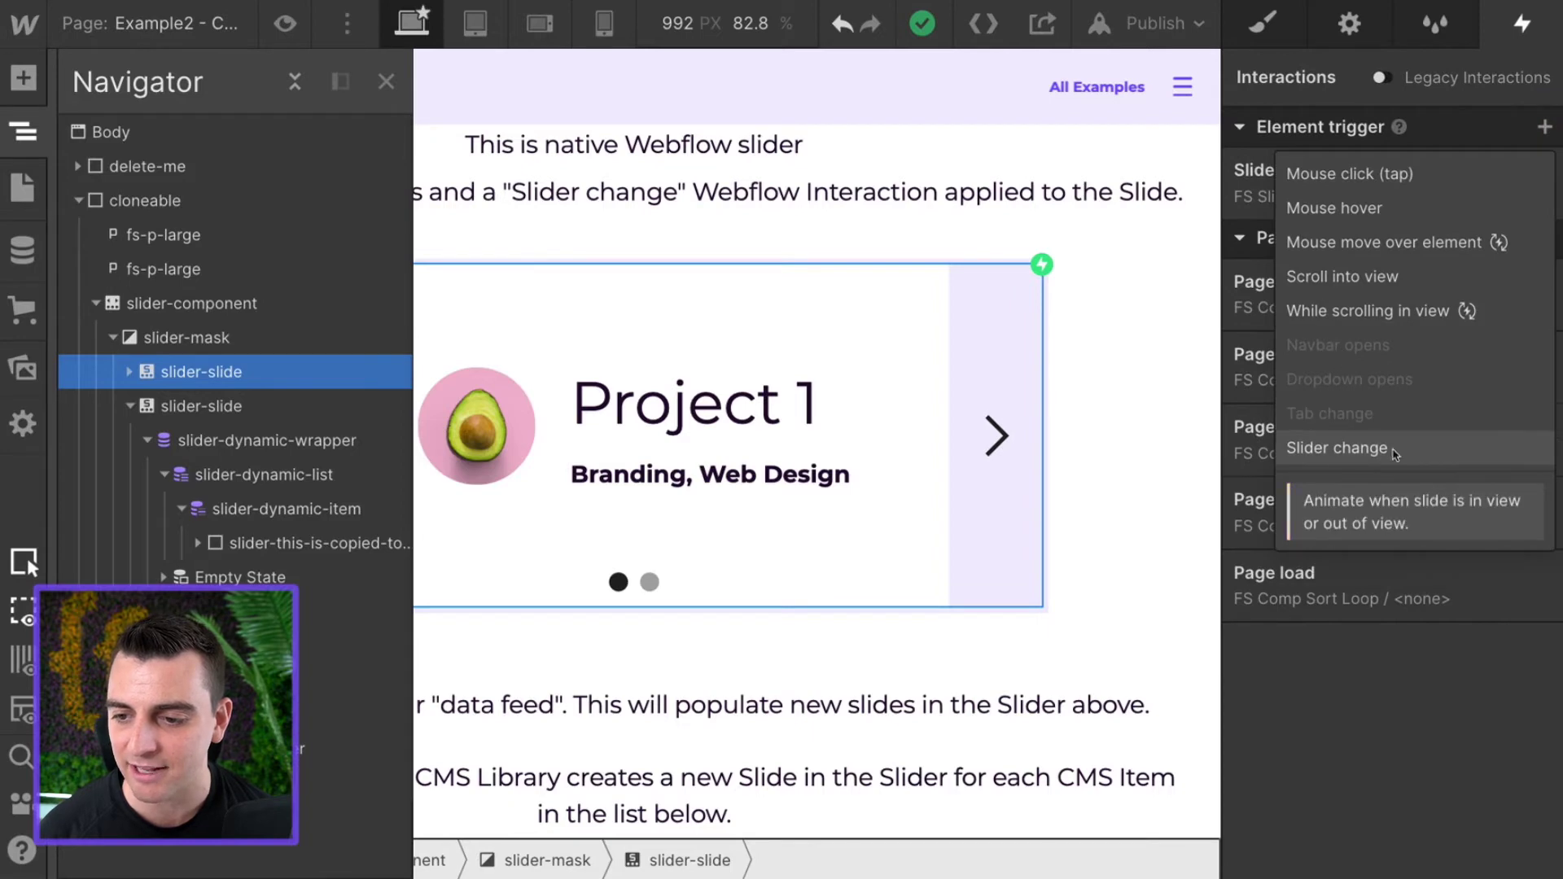
click(1268, 175)
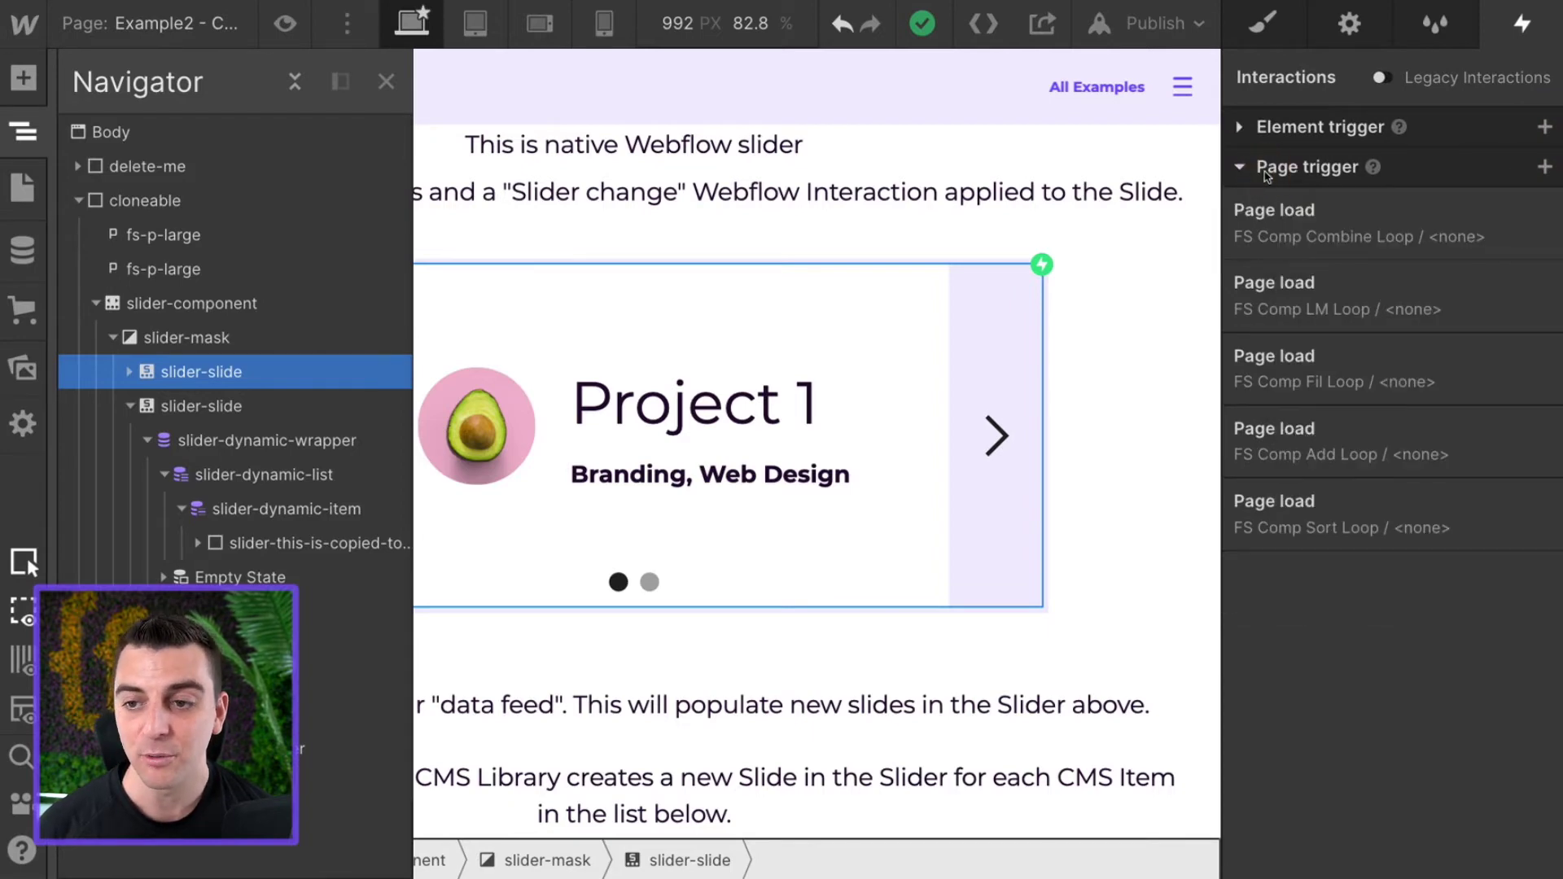
click(1273, 127)
- Play the FS Slider Change - In animation from the slide's Slider change trigger, then finish
click(1281, 173)
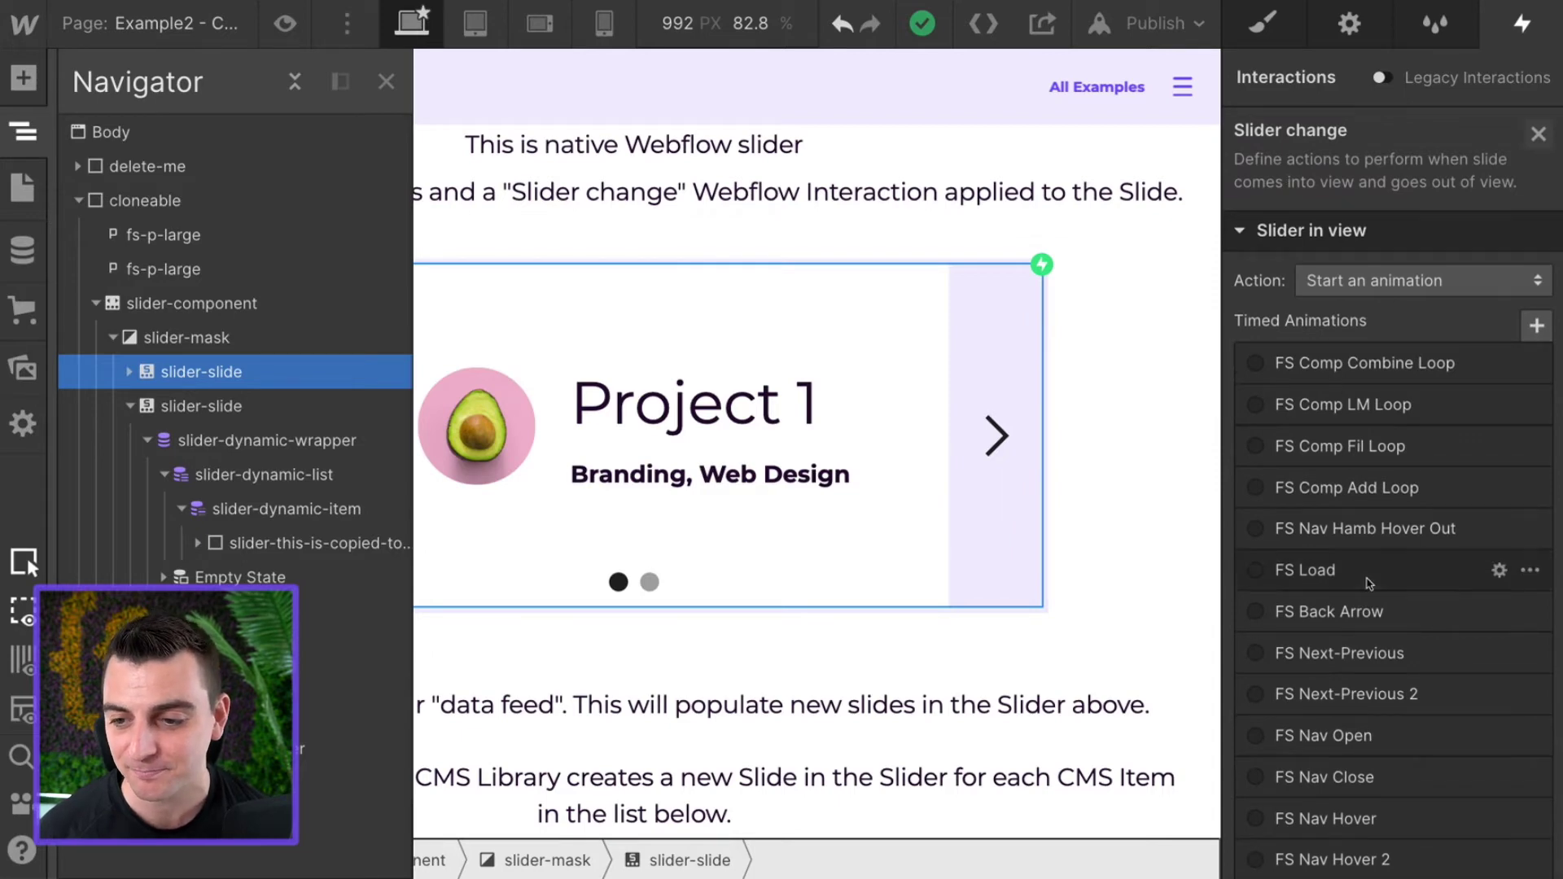
scroll(1368, 582, down, 10)
scroll(1368, 582, up, 6)
click(1321, 615)
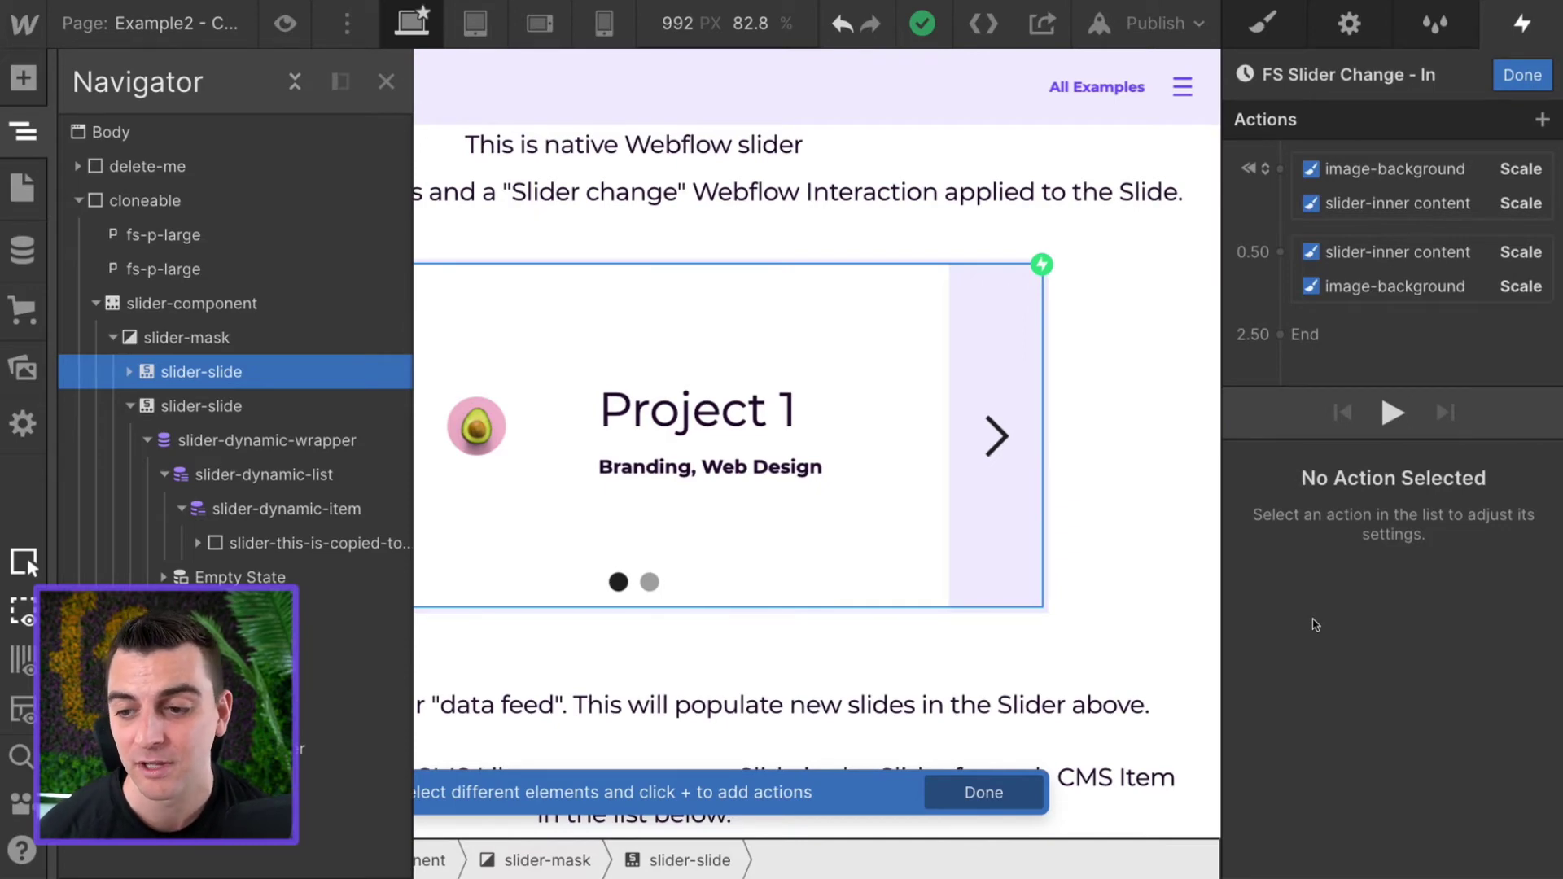
click(1393, 413)
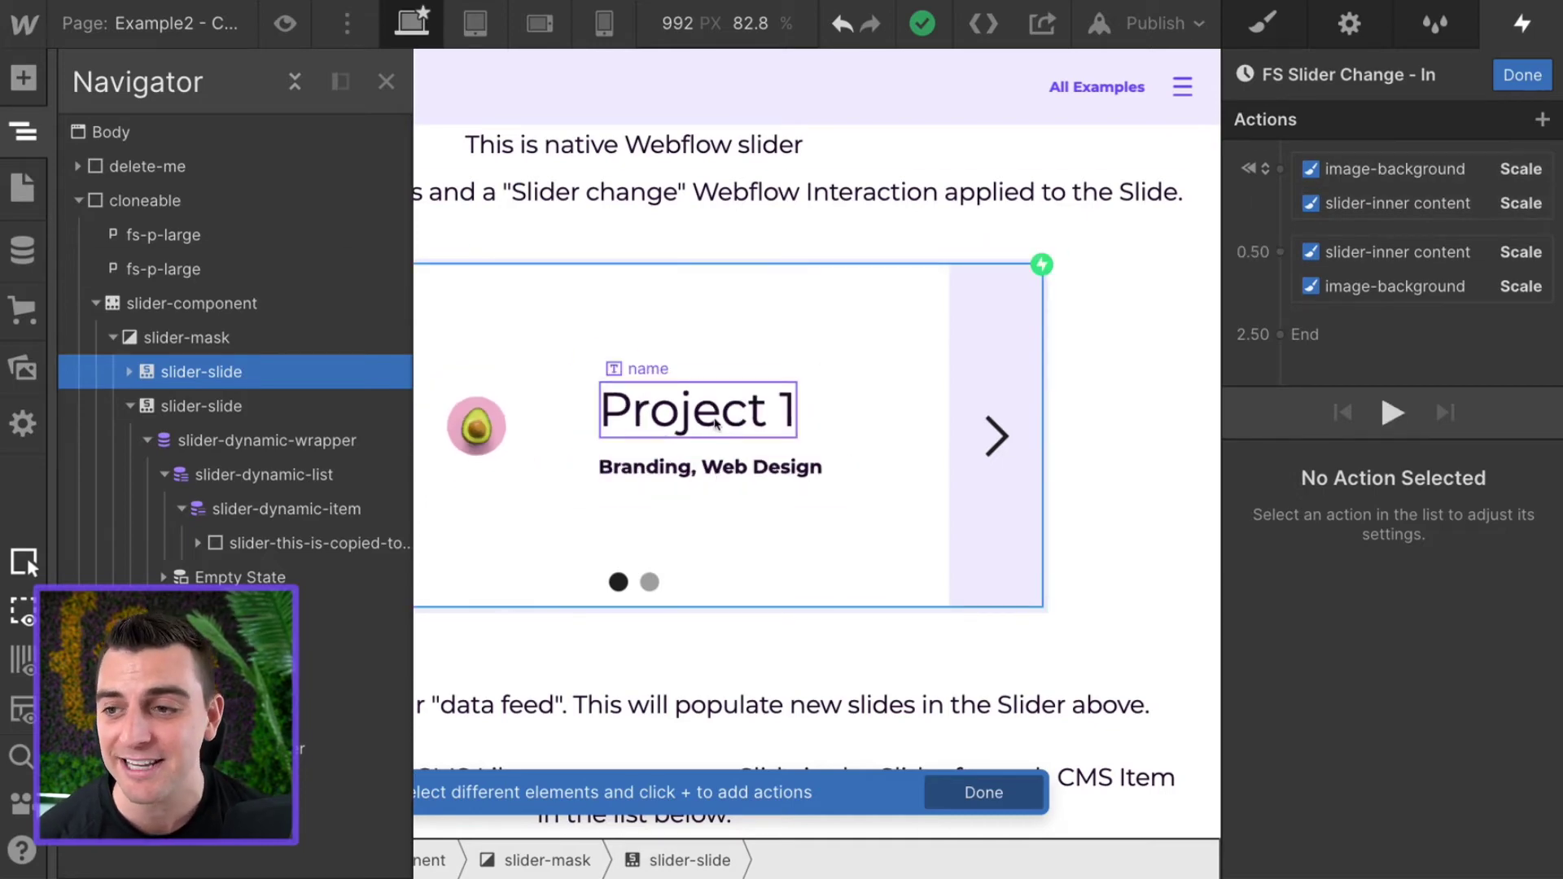
click(1522, 75)
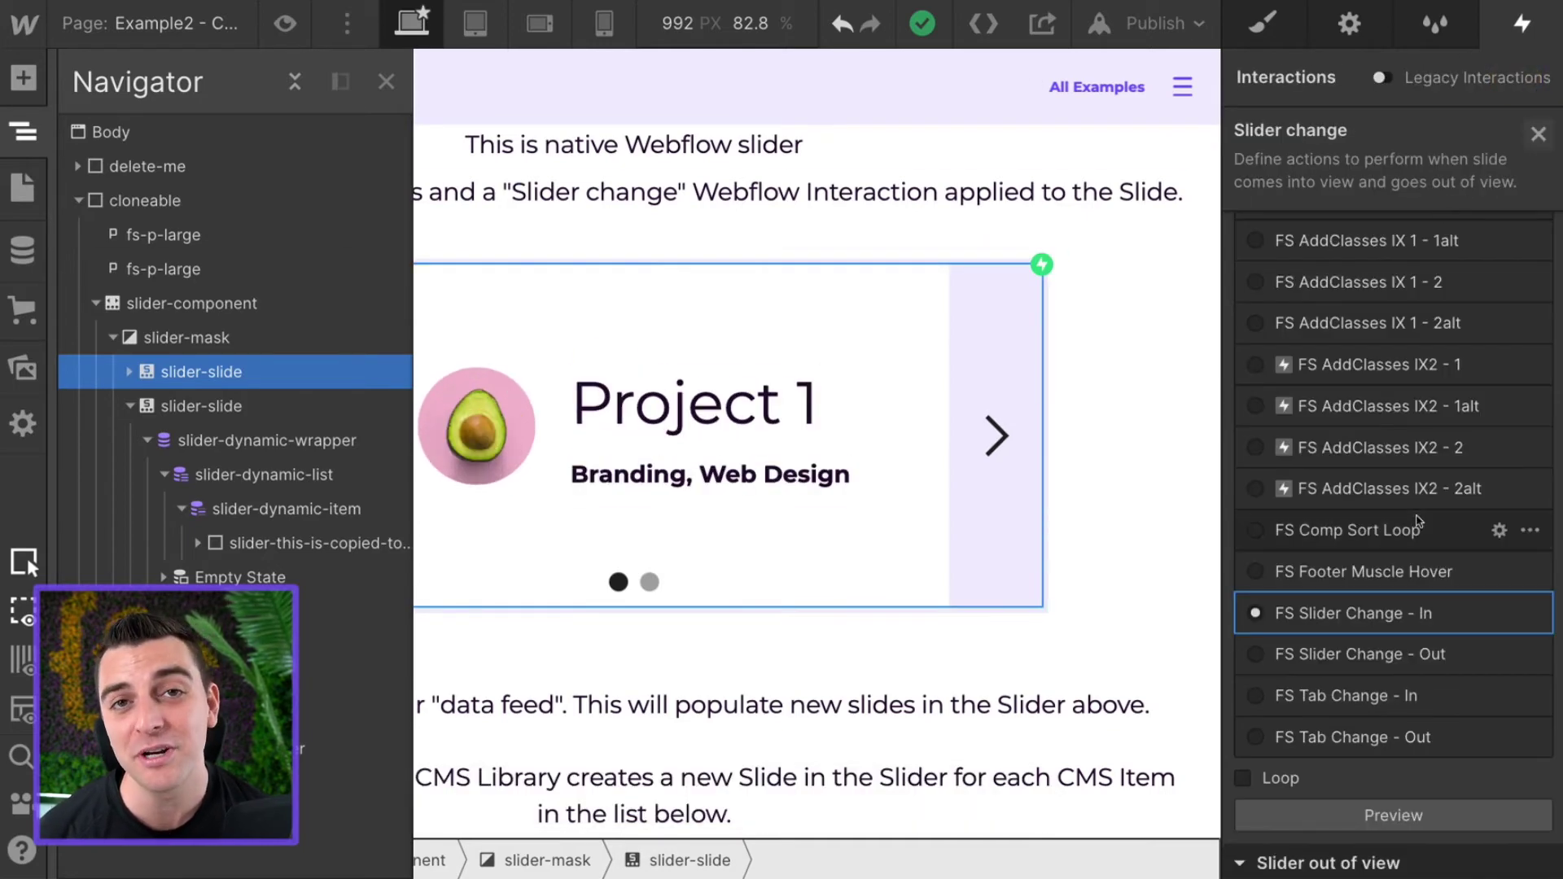
scroll(1420, 521, down, 5)
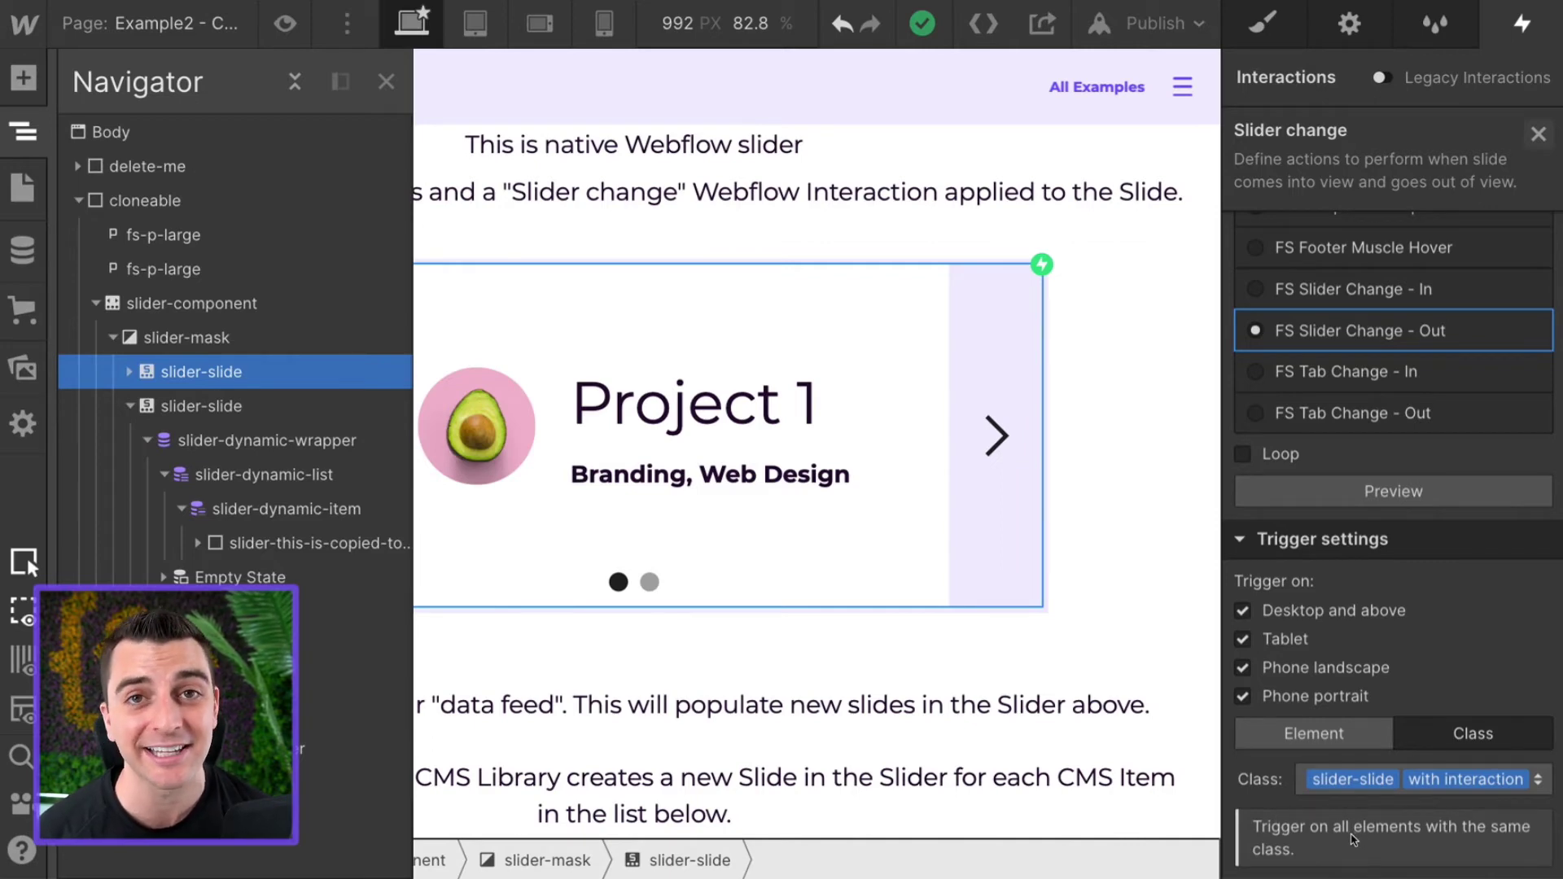
click(1317, 732)
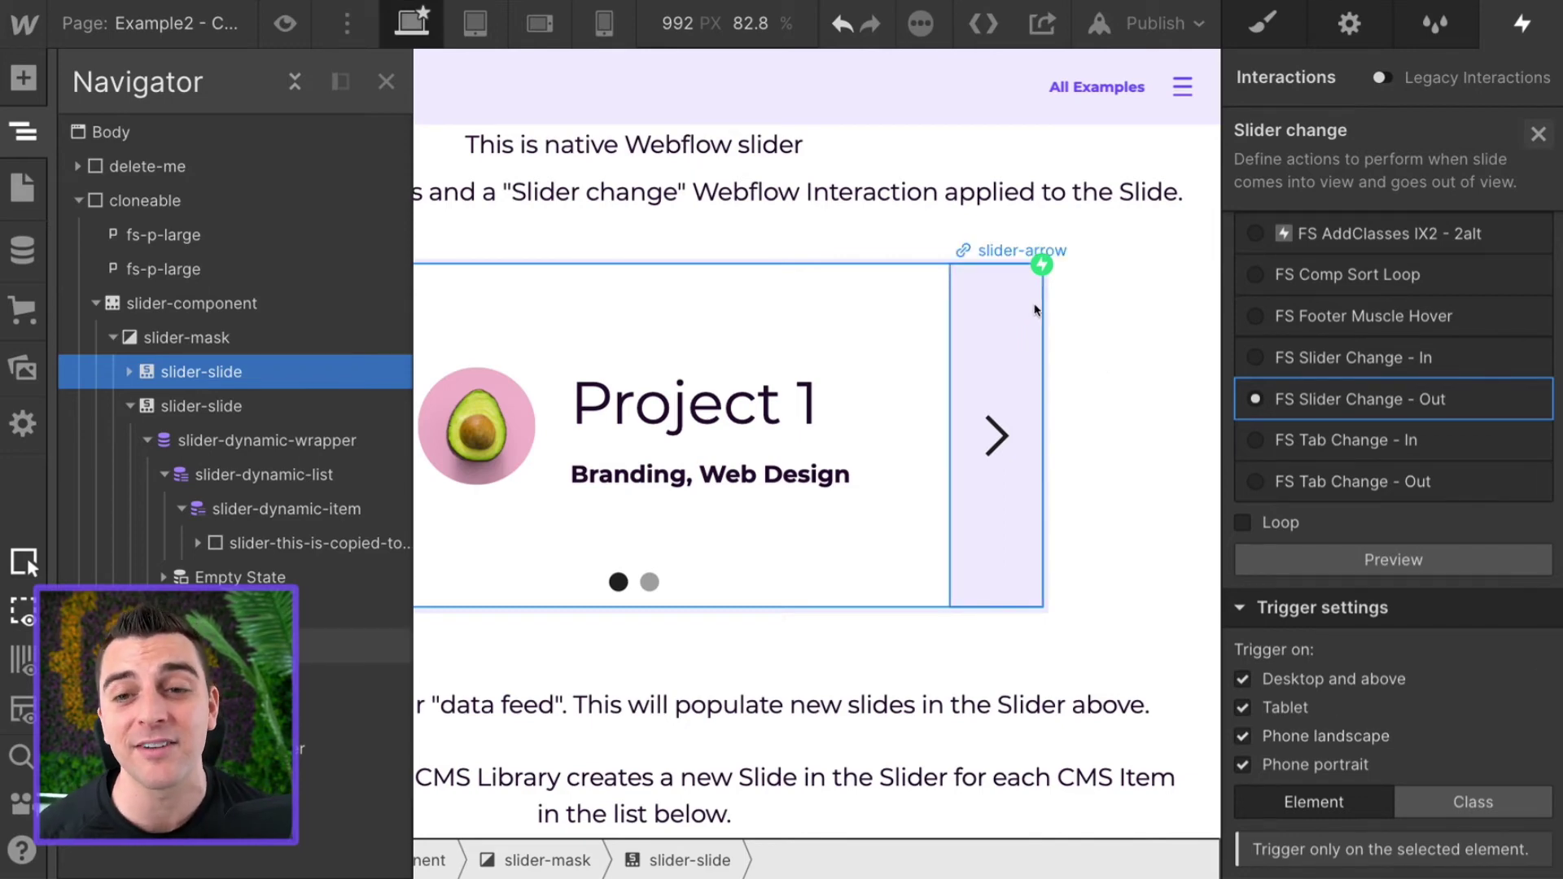
click(1470, 804)
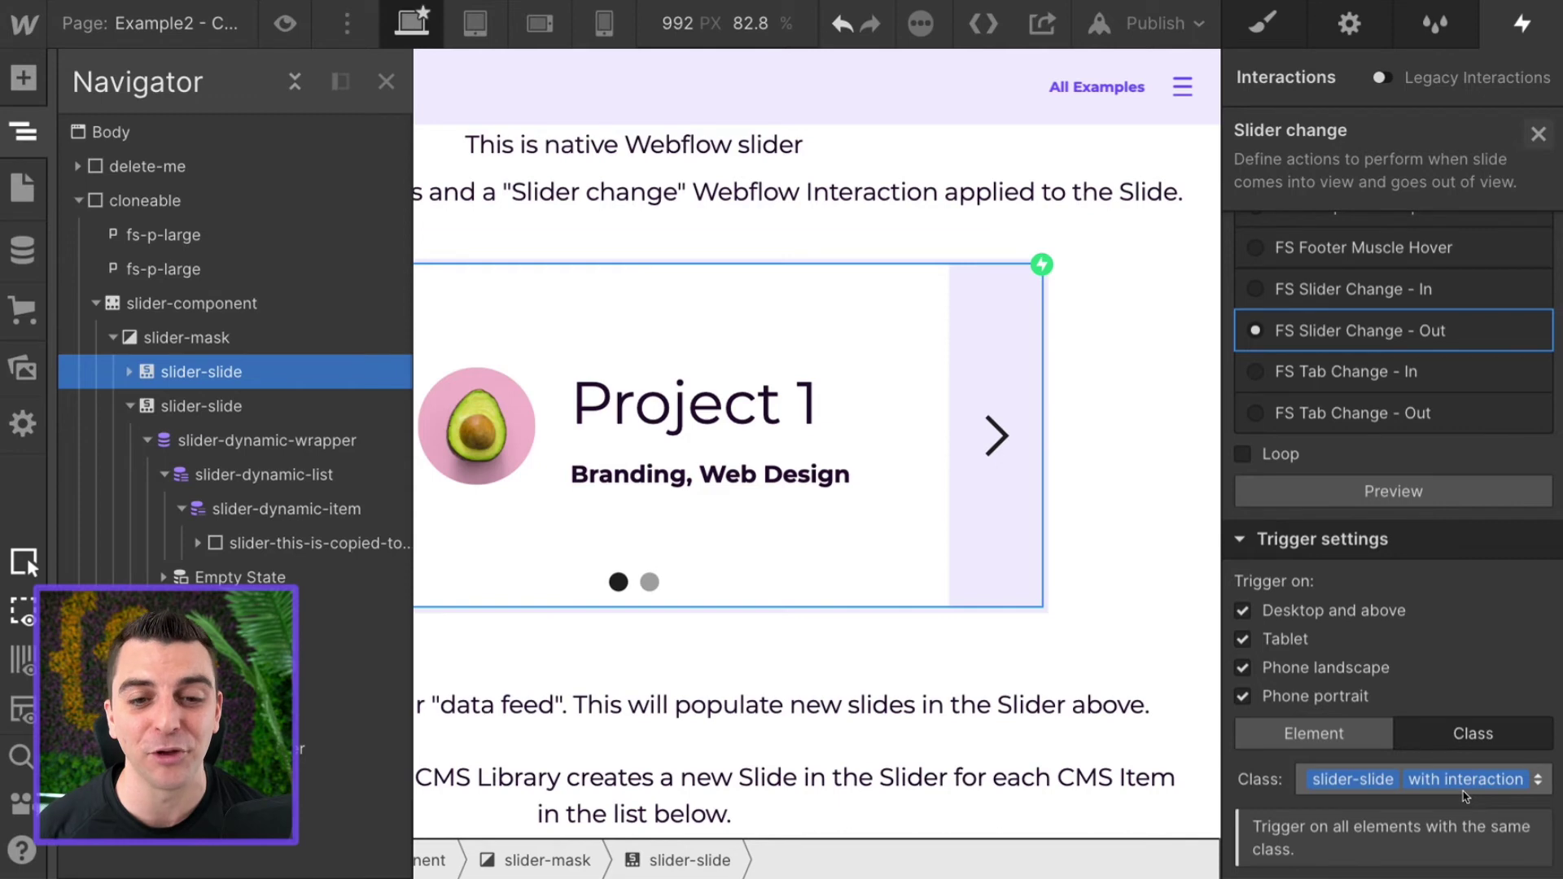
- Make slider-this-is-copied-to-slide's Mouse move over element trigger apply to its whole class
click(734, 298)
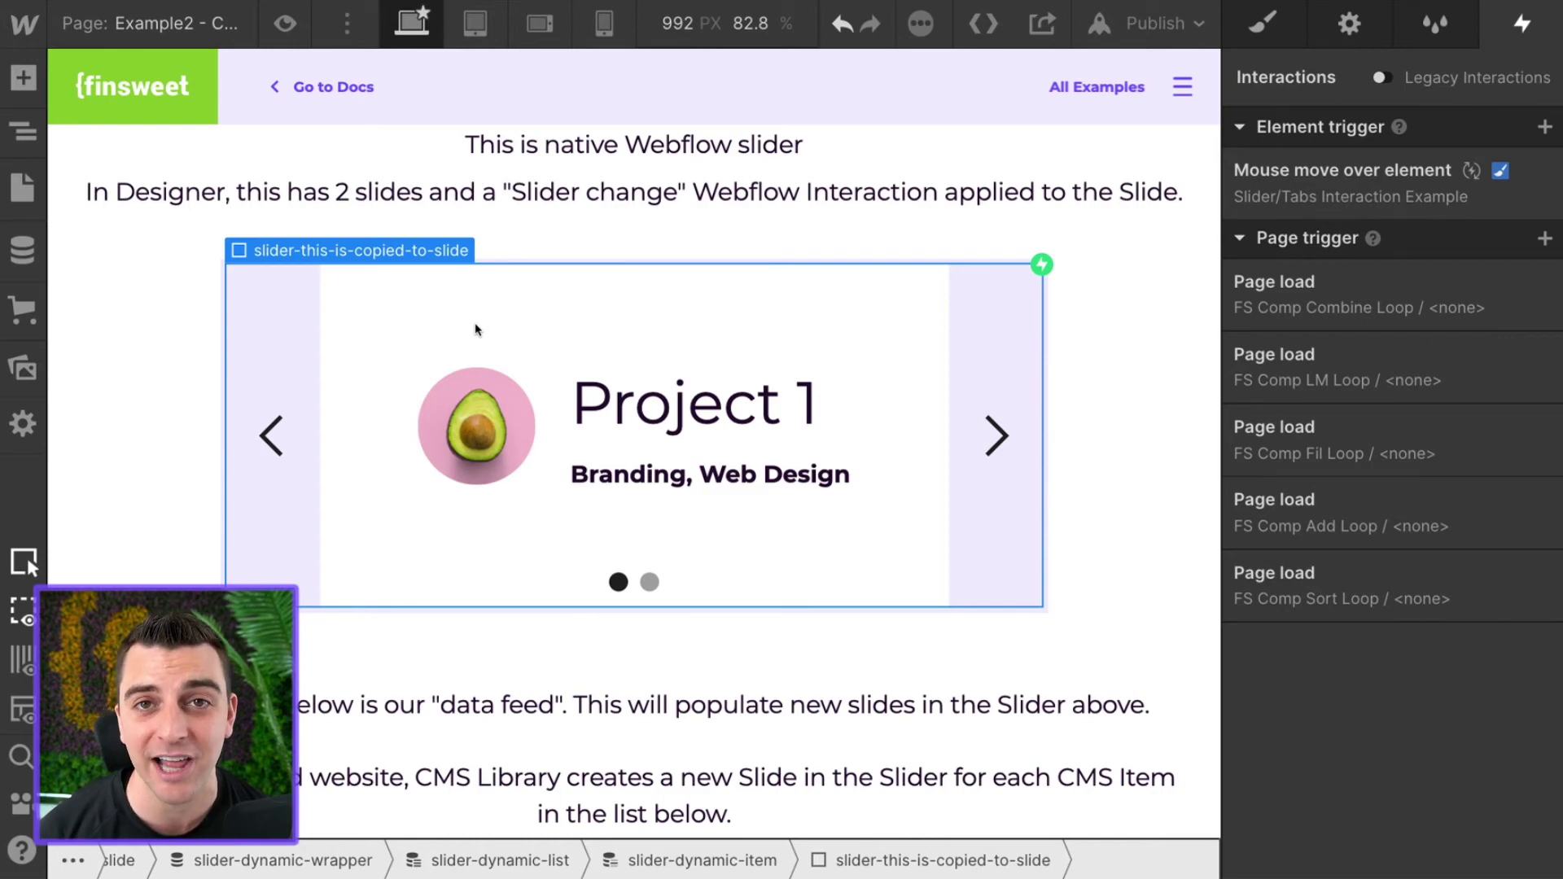
click(1319, 169)
scroll(1390, 432, down, 1)
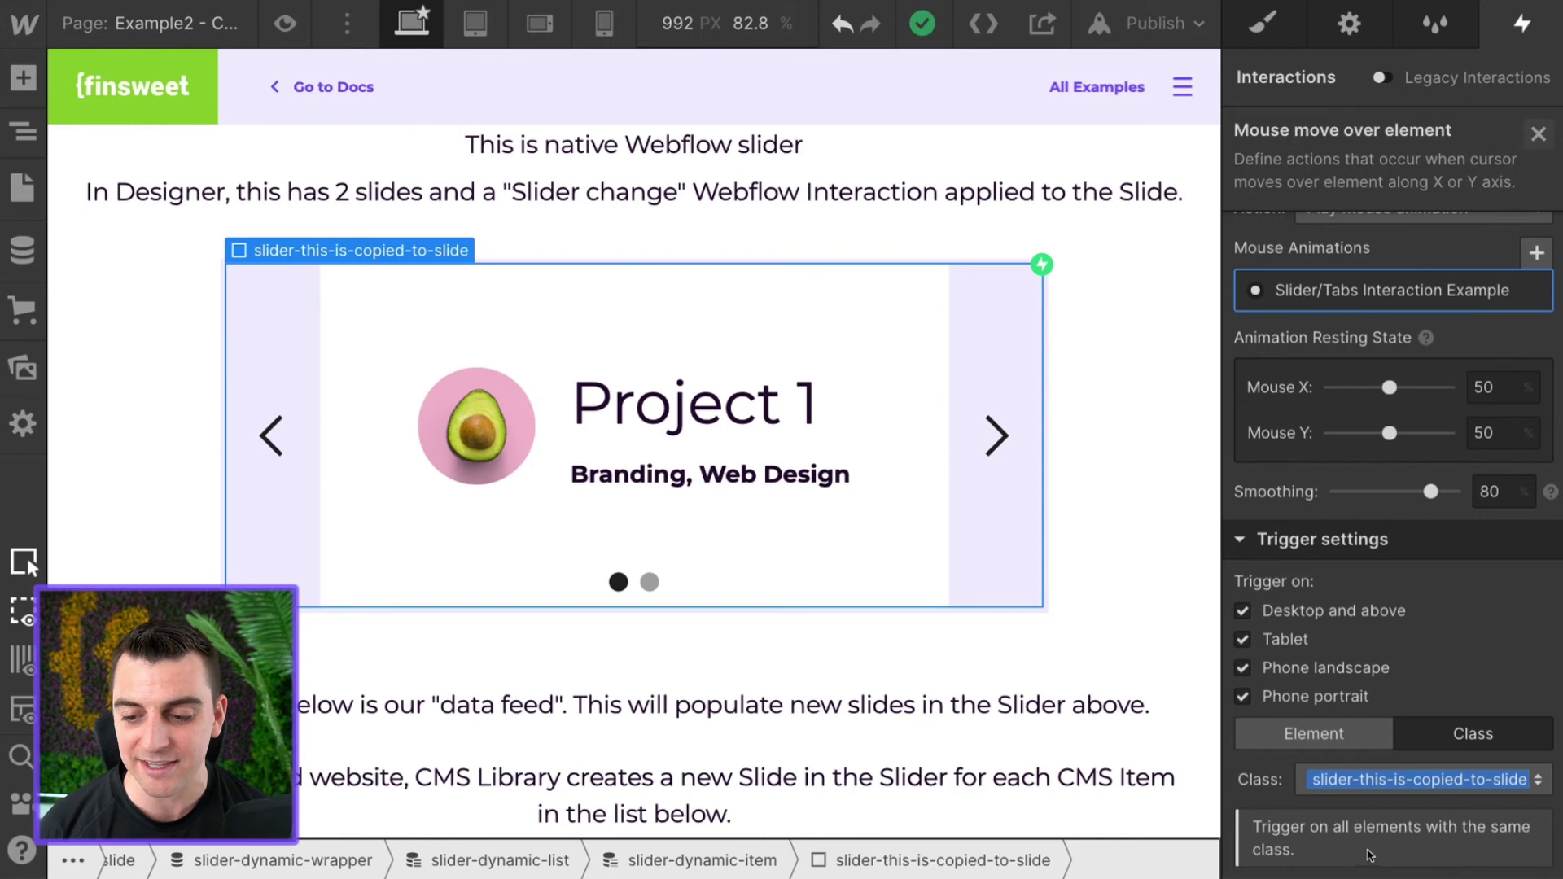
click(1349, 745)
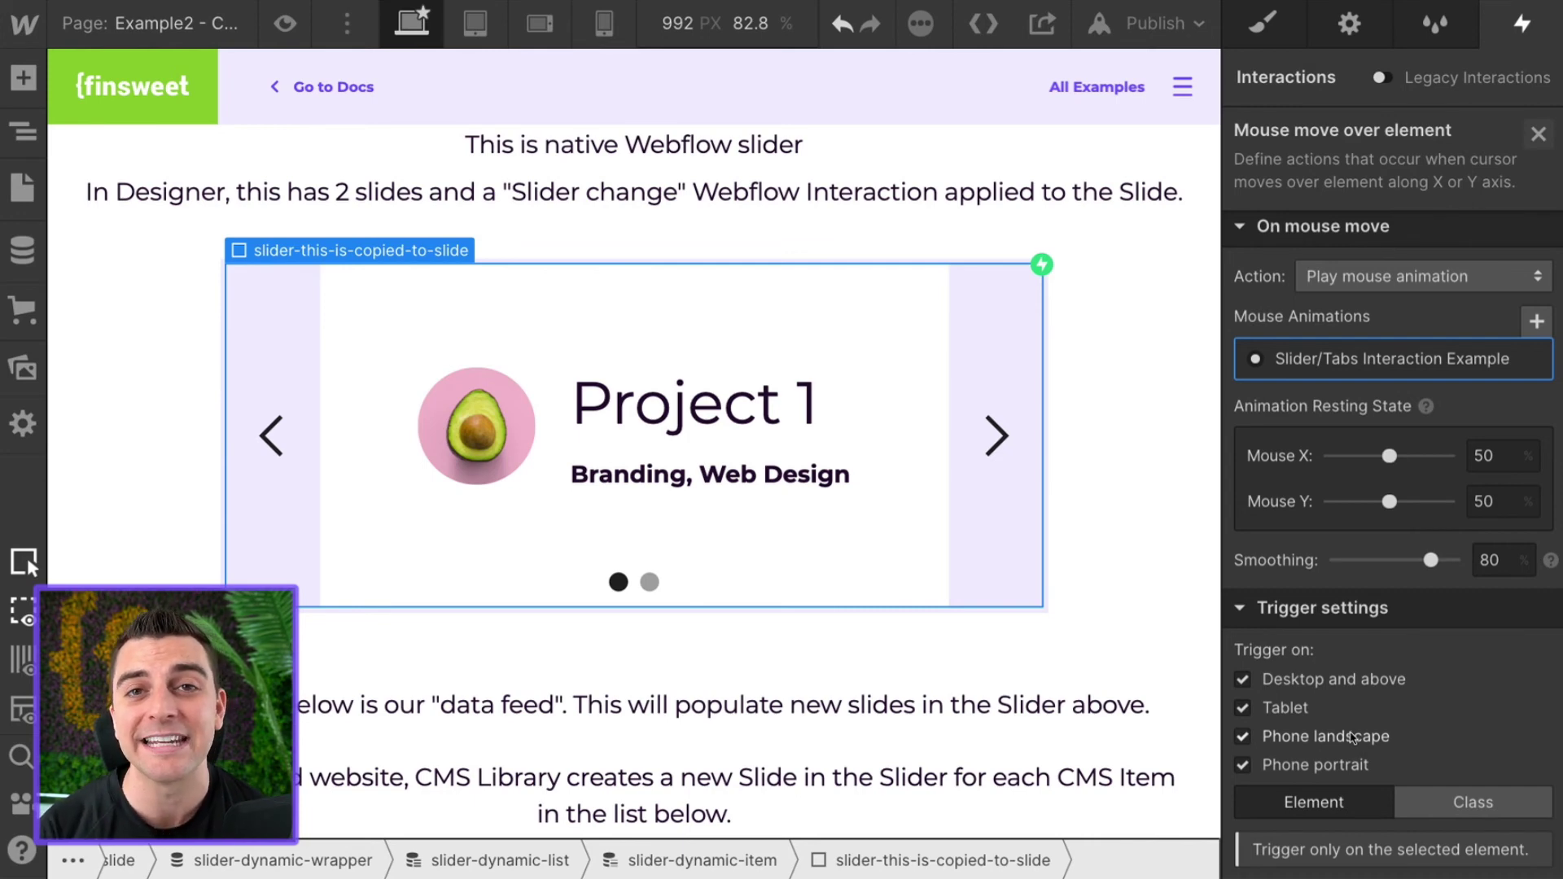
click(1475, 804)
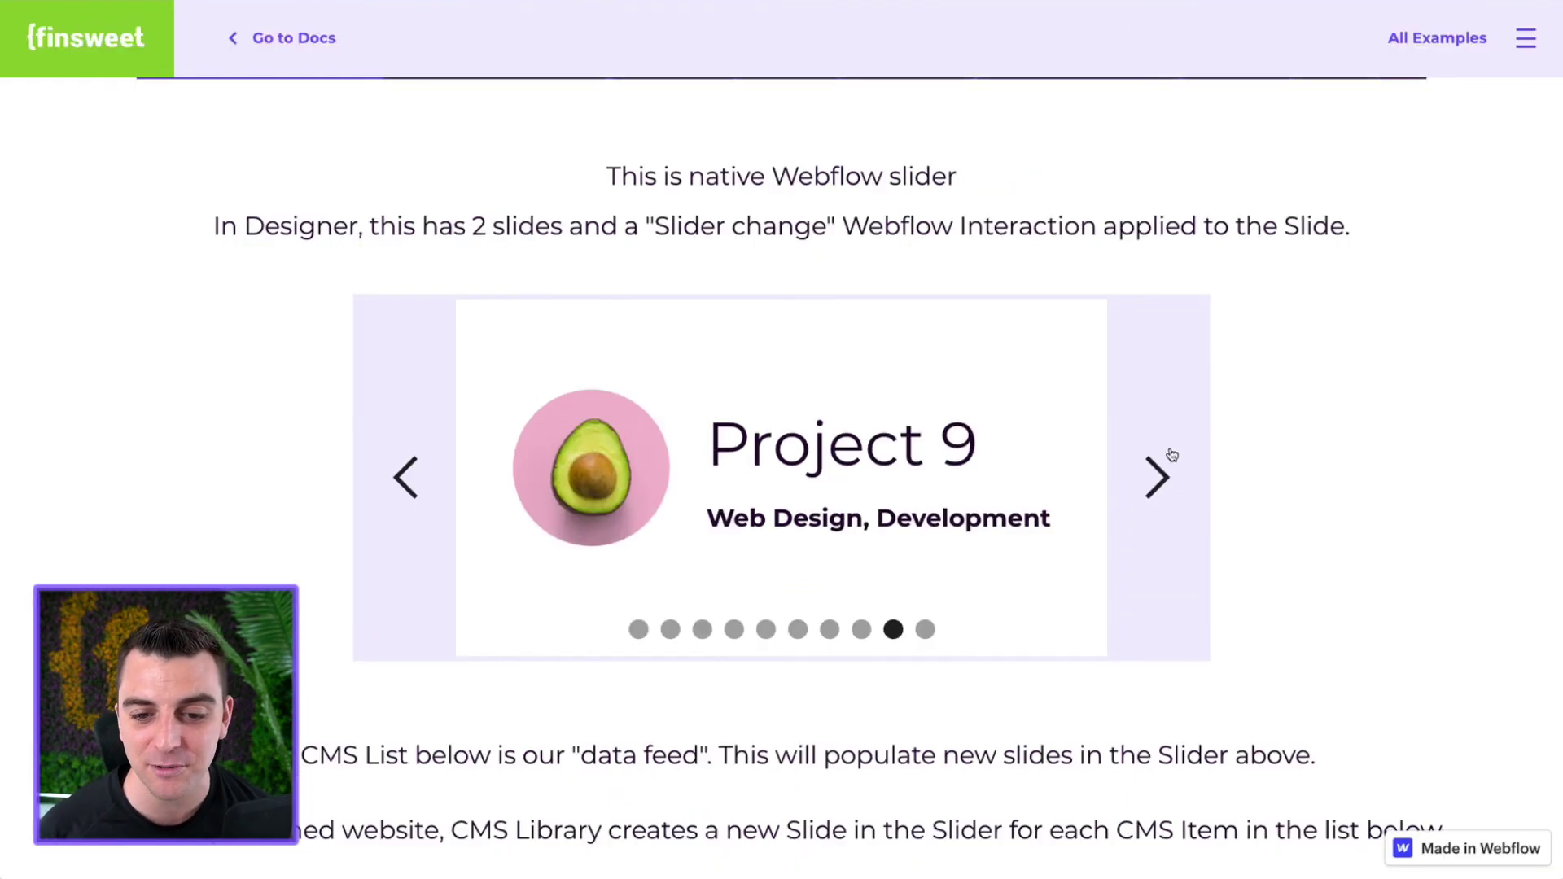
- Advance the published slider from Project 9 through Project 10 and round to Project 2
click(1170, 458)
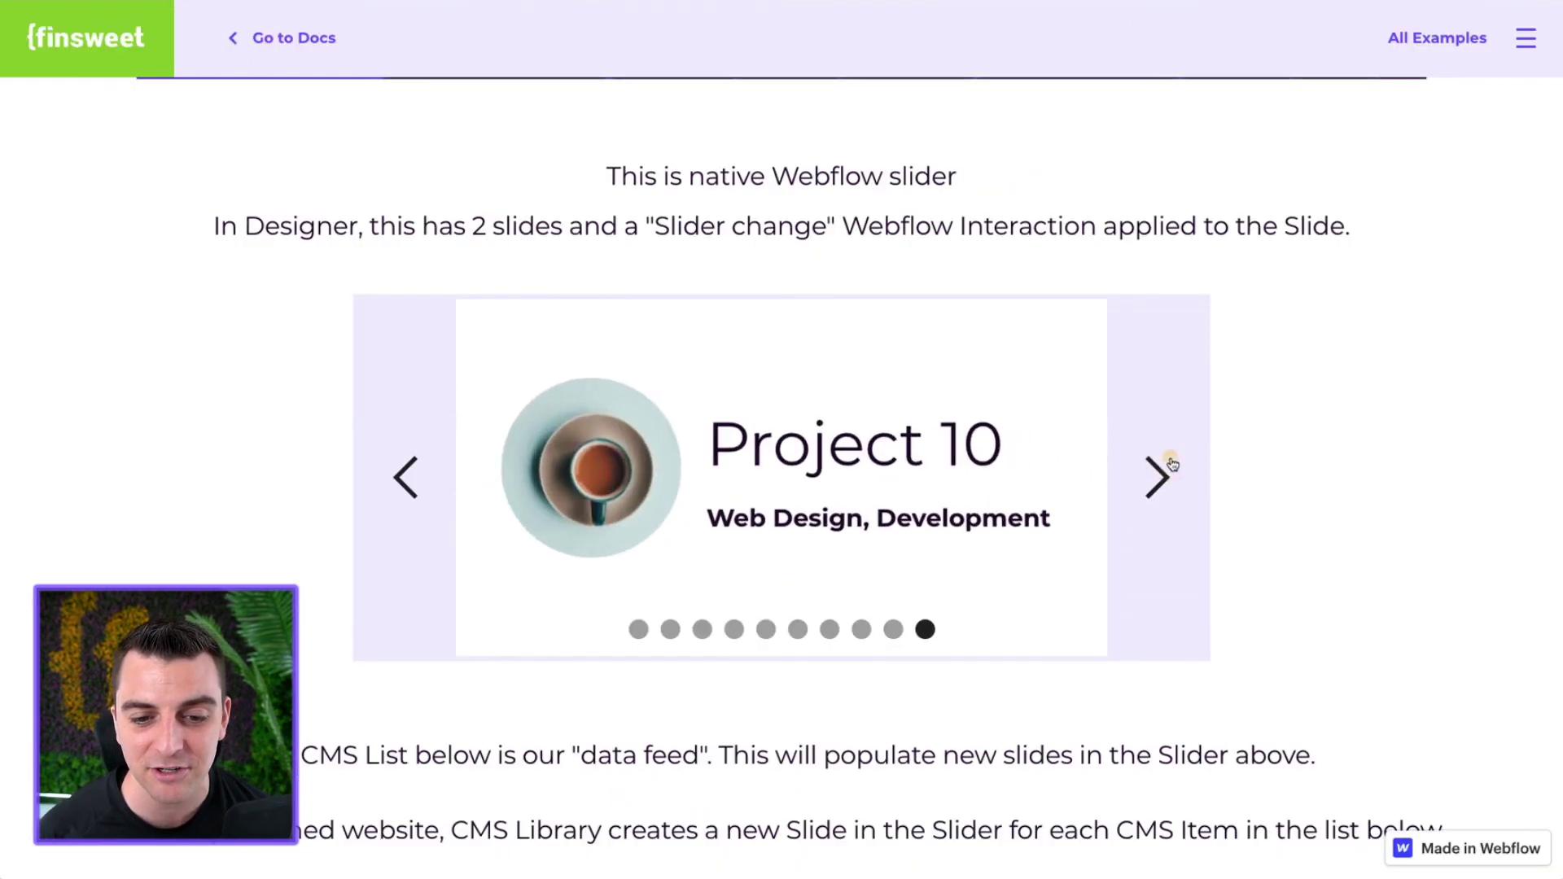
click(1172, 464)
click(1173, 464)
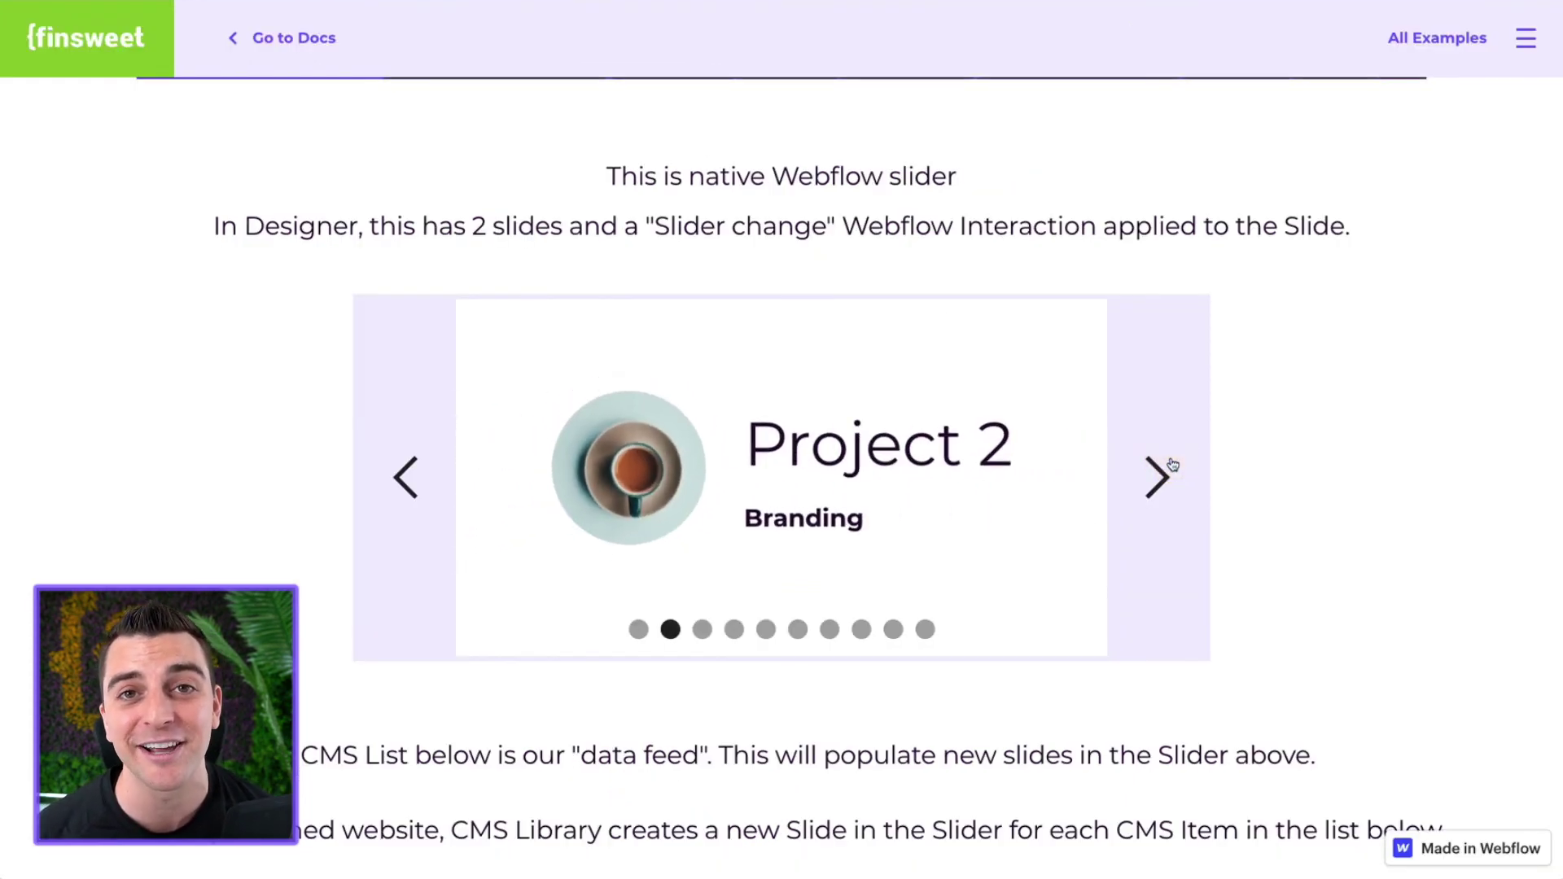